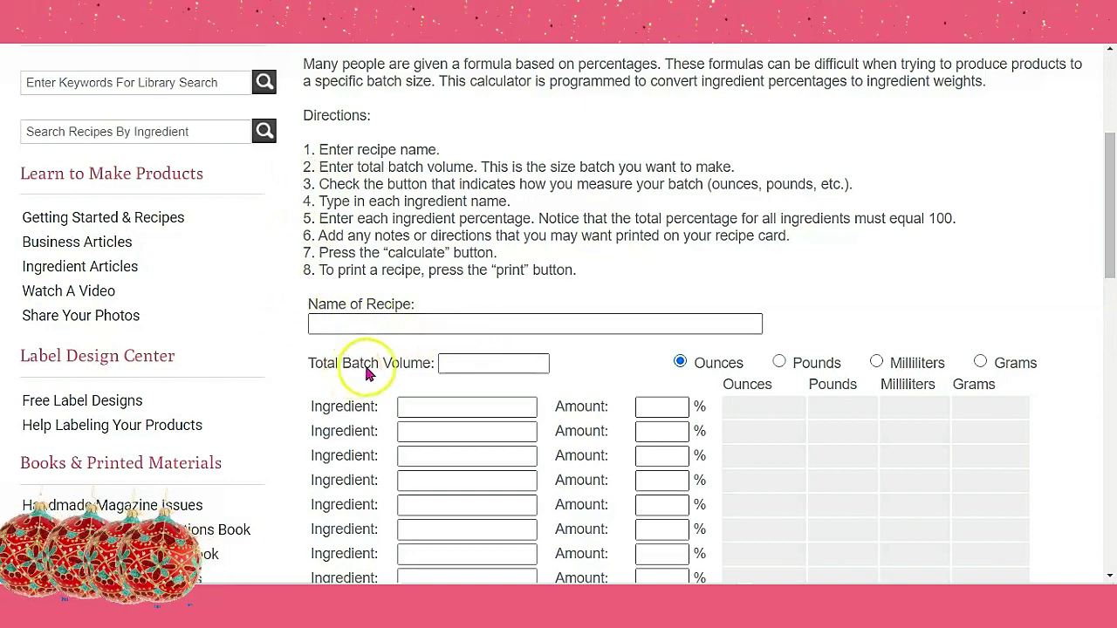
- Enter 'merry xmas' as the recipe name and 16 ounces as the total batch volume
{"action": "left_click", "coordinate": [468, 366]}
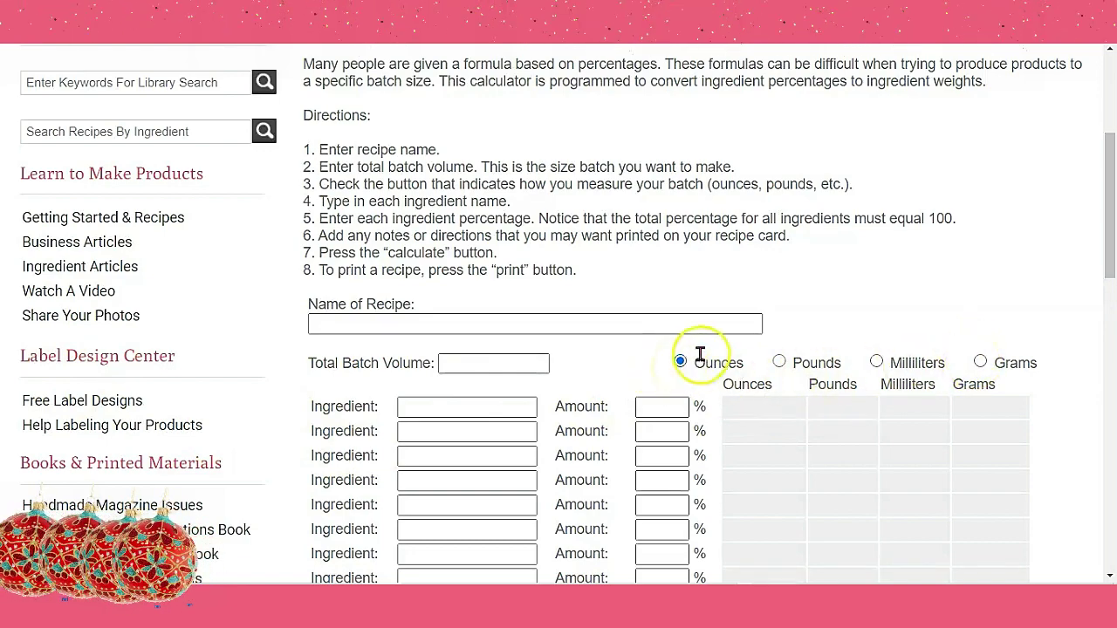
{"action": "left_click", "coordinate": [353, 323]}
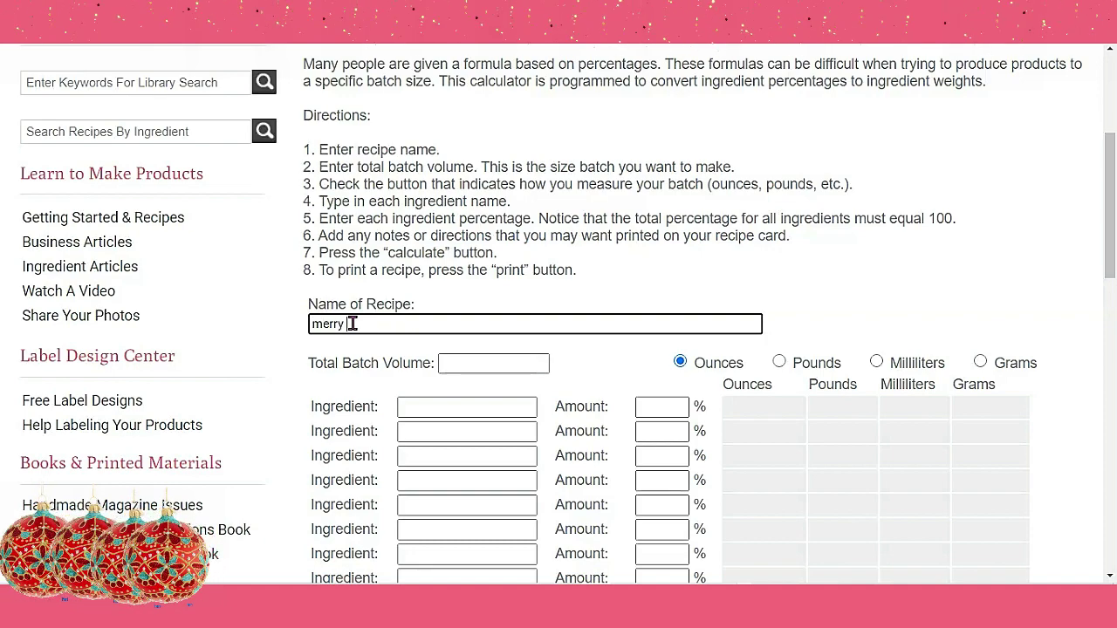
{"action": "type", "text": "merry xmas"}
{"action": "left_click", "coordinate": [486, 365]}
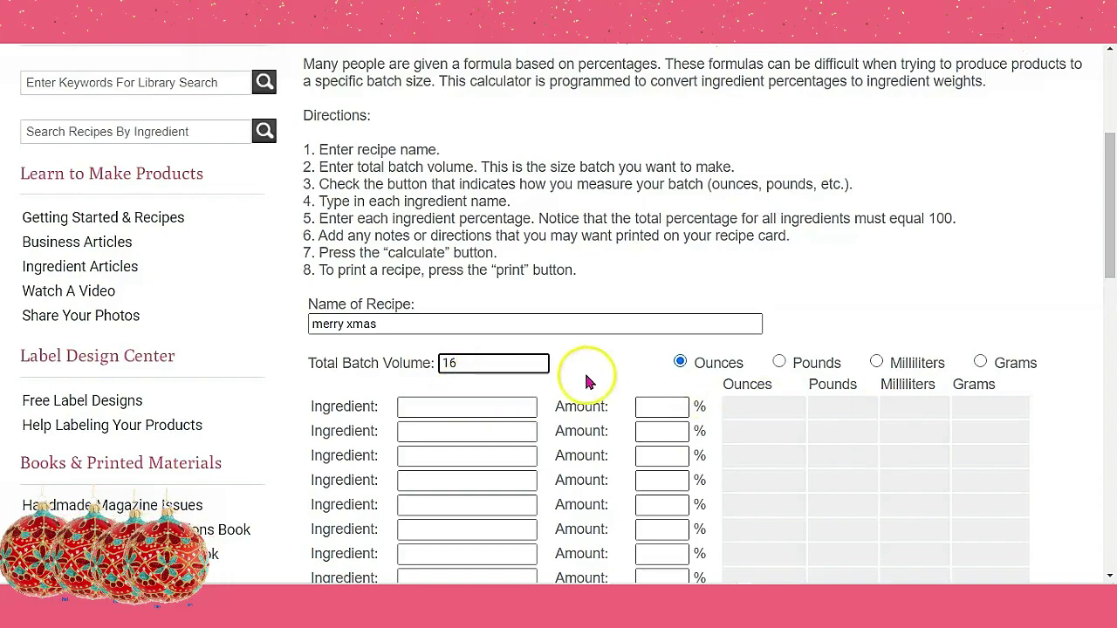
{"action": "scroll", "coordinate": [581, 364], "scroll_direction": "down", "scroll_amount": 2}
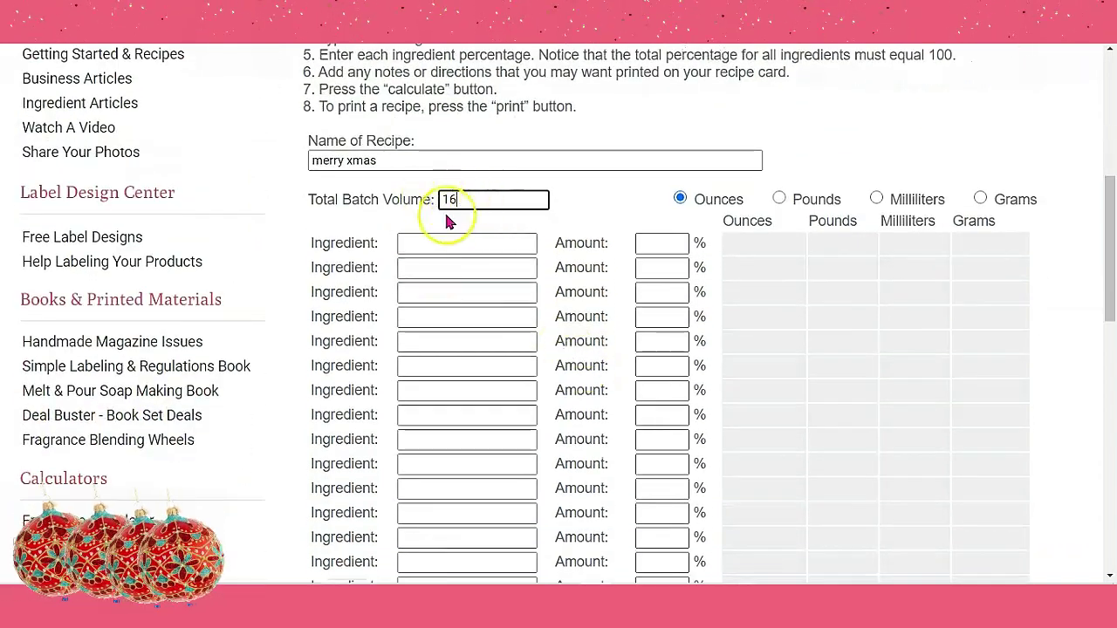
{"action": "left_click", "coordinate": [419, 238]}
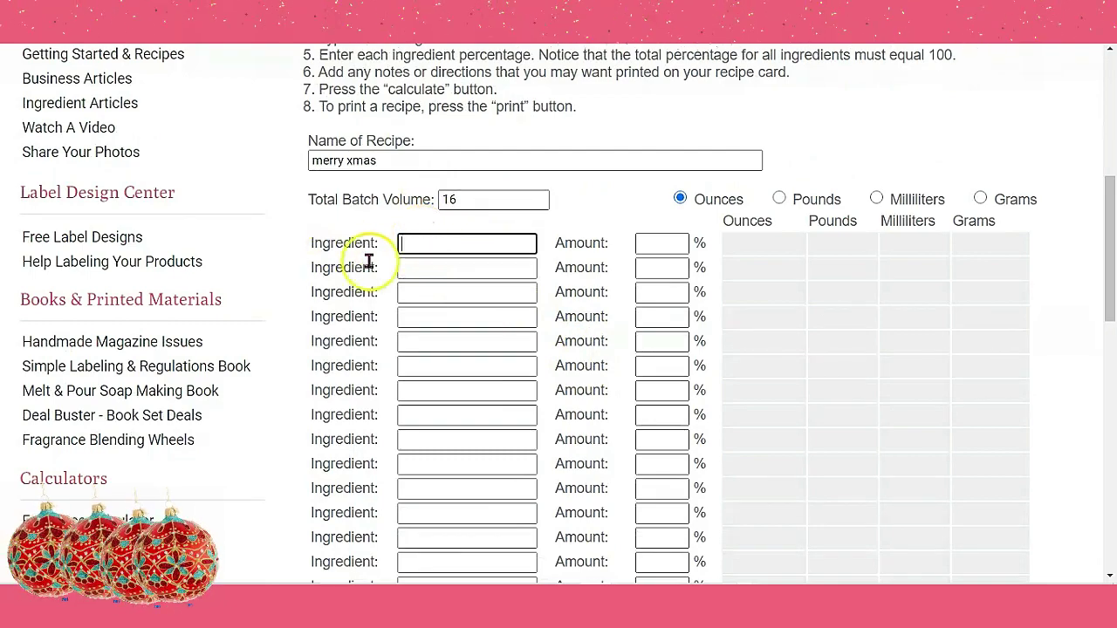
- List the first three ingredients: almond oil, ricebran oil and shea butter
{"action": "left_click", "coordinate": [416, 247]}
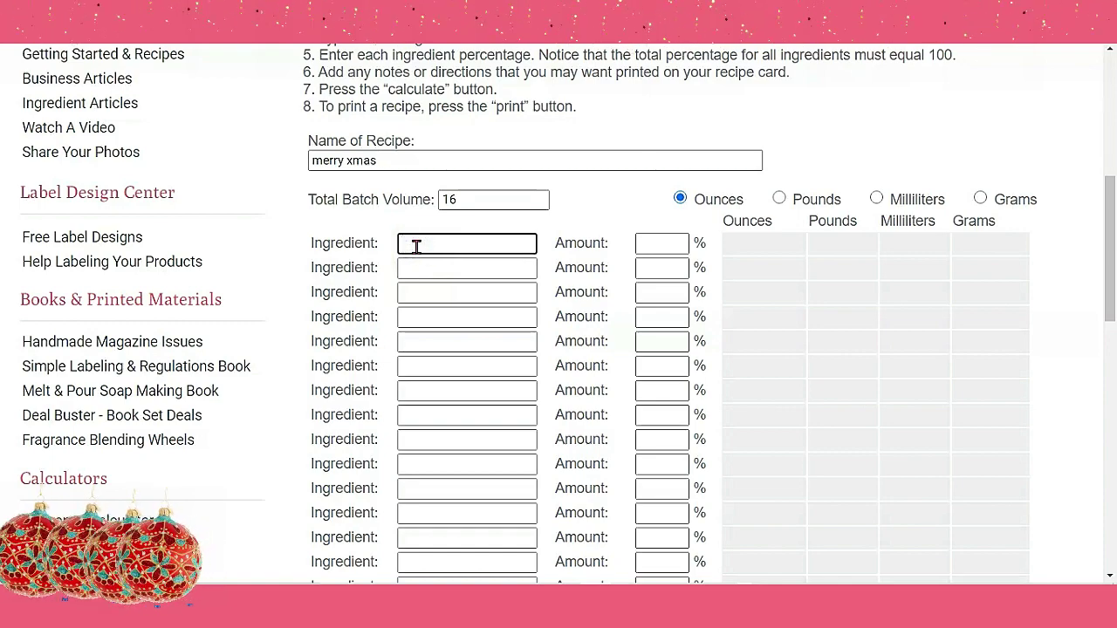
{"action": "type", "text": "almond oil"}
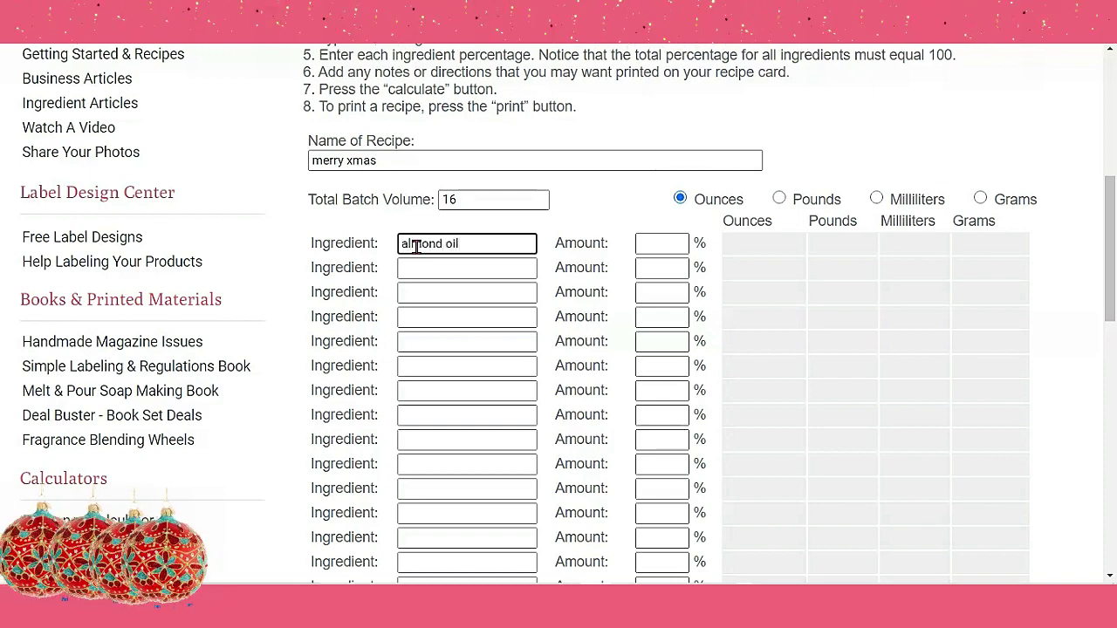
{"action": "left_click", "coordinate": [412, 269]}
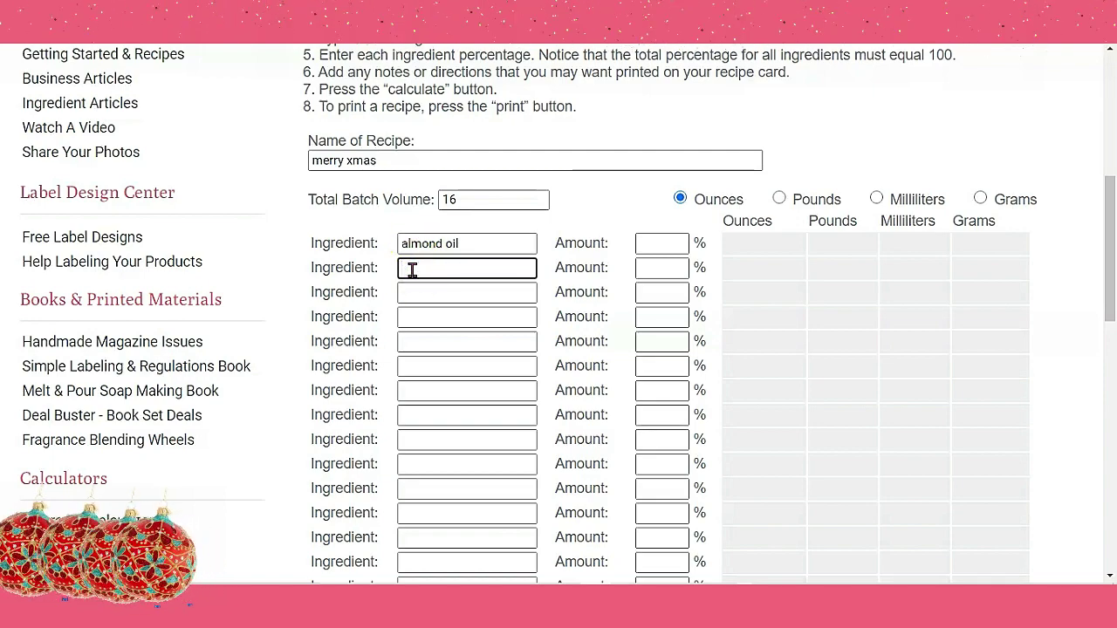
{"action": "type", "text": "r"}
{"action": "type", "text": "oseh"}
{"action": "type", "text": "an oil"}
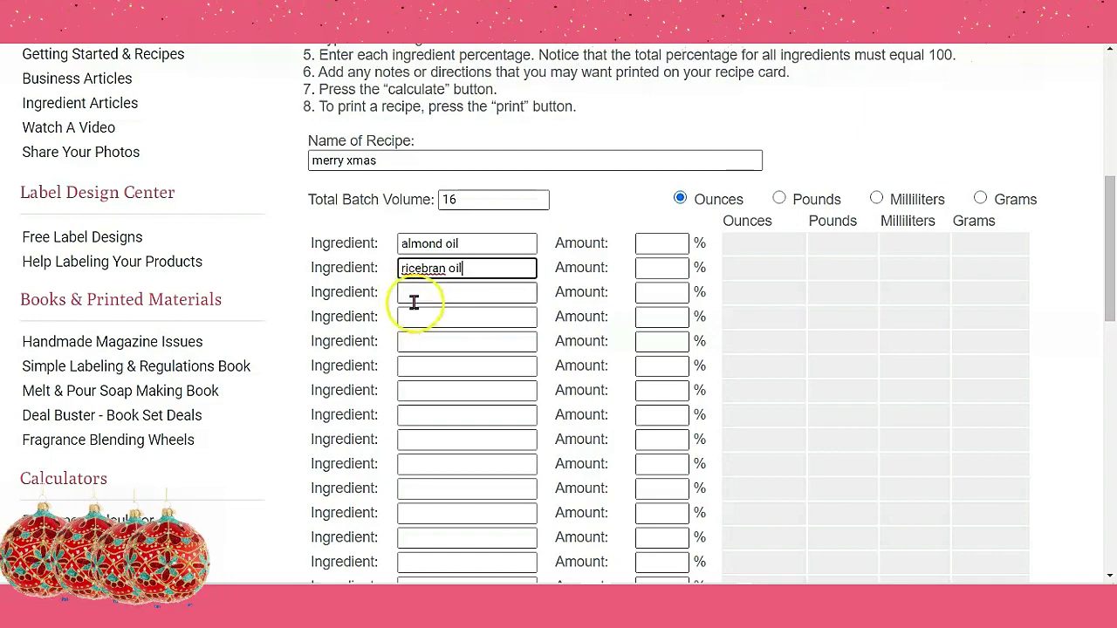
{"action": "left_click", "coordinate": [430, 293]}
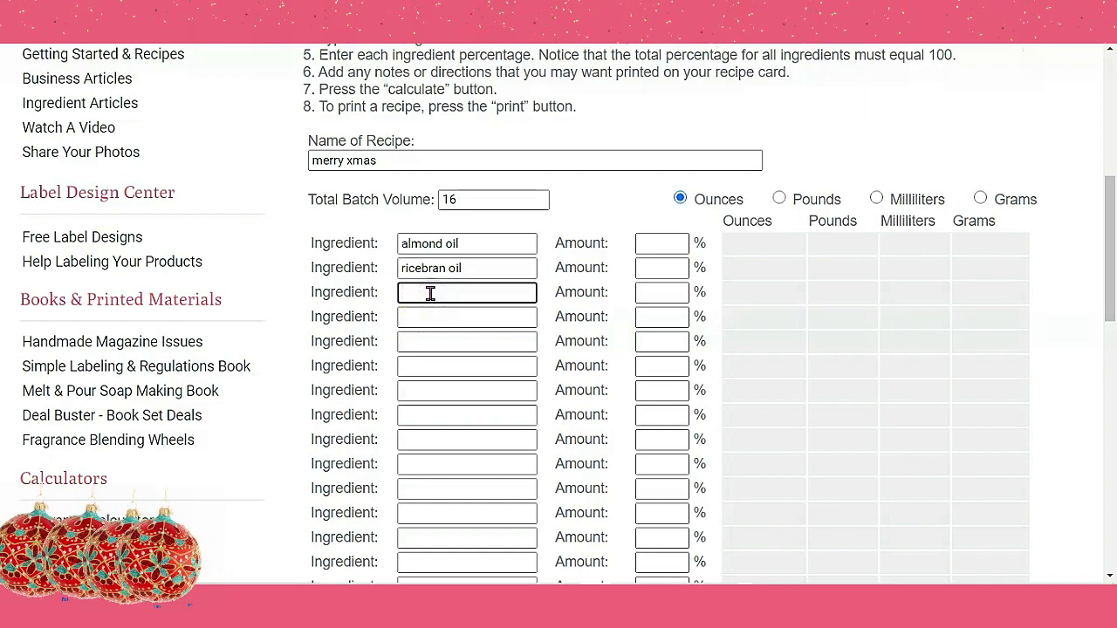
{"action": "type", "text": "shea butter"}
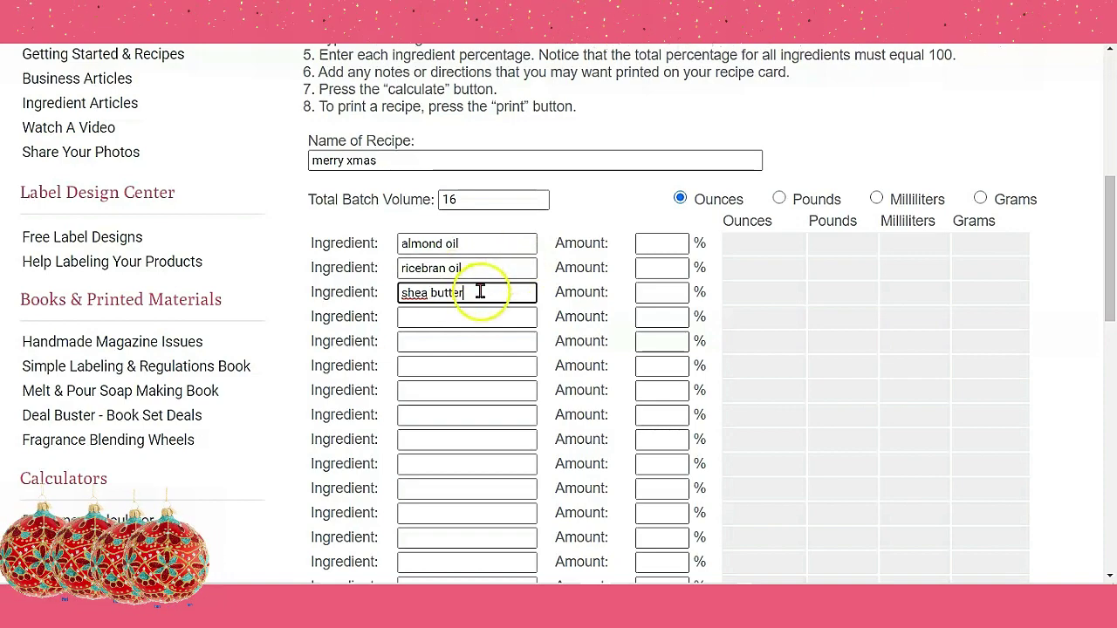
- Add water, ewax and preservative as ingredients four to six, and give almond oil 25%
{"action": "left_click", "coordinate": [432, 318]}
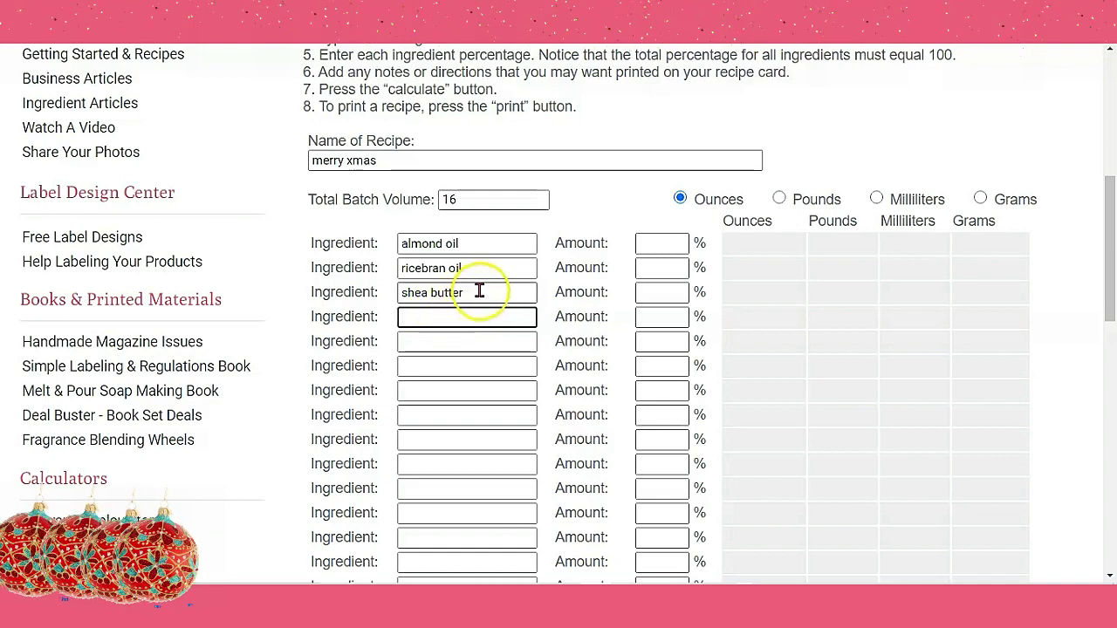
{"action": "type", "text": "w"}
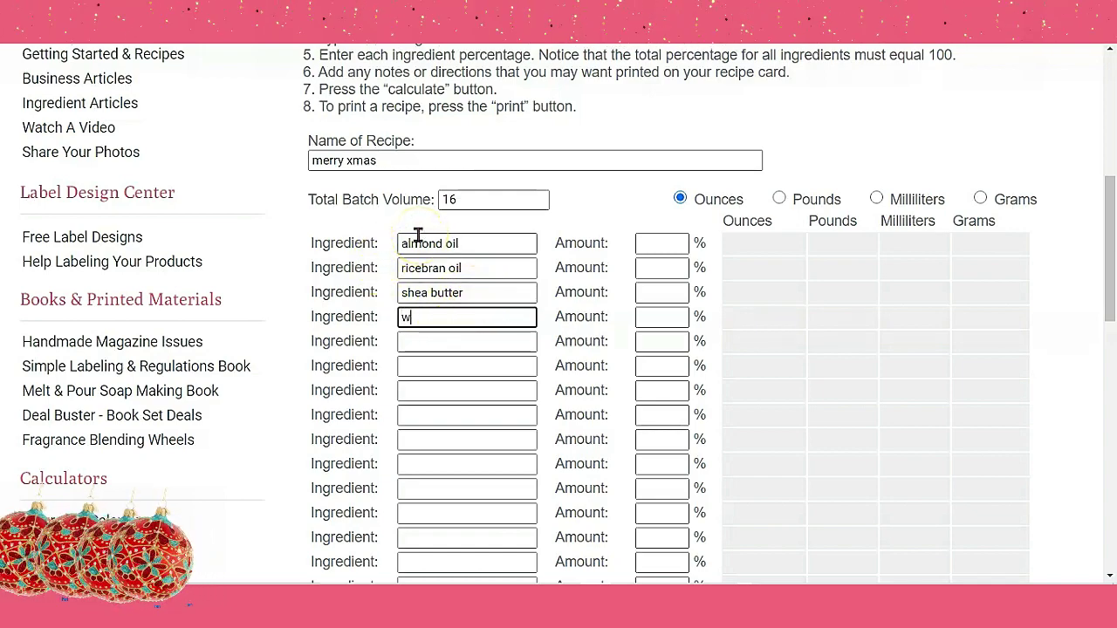
{"action": "type", "text": "ater"}
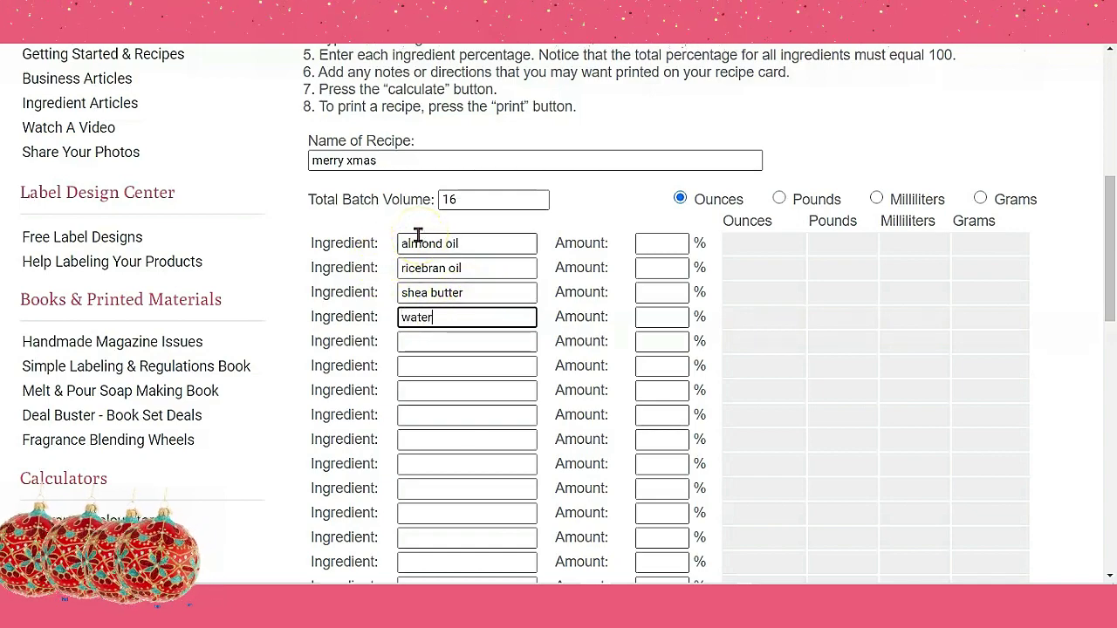
{"action": "left_click", "coordinate": [426, 343]}
{"action": "type", "text": "ewax"}
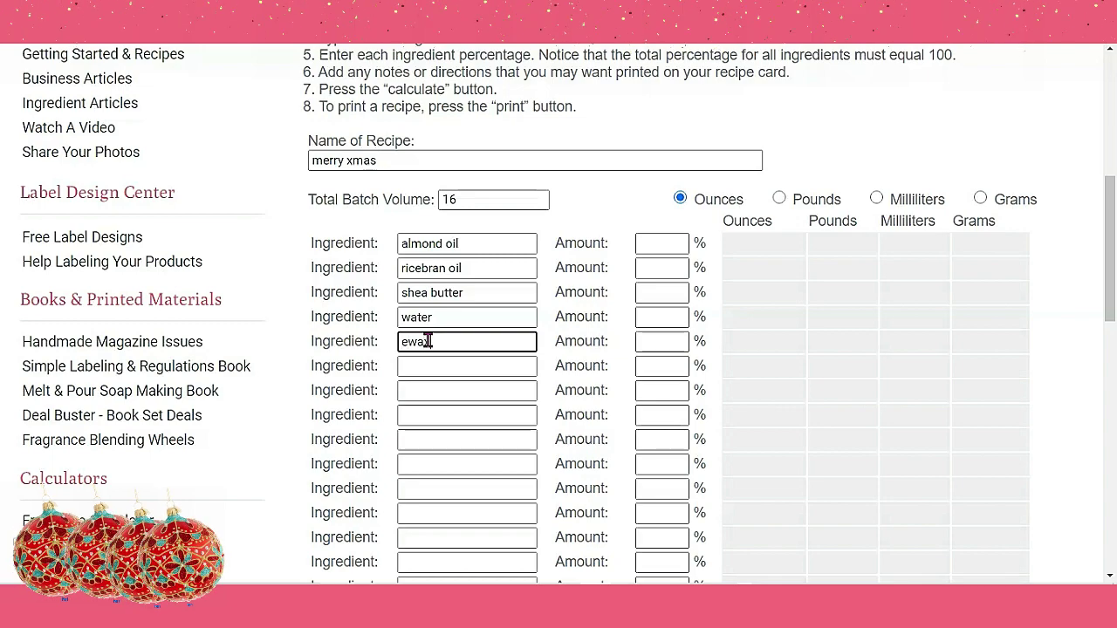
{"action": "left_click", "coordinate": [427, 373]}
{"action": "type", "text": "pre"}
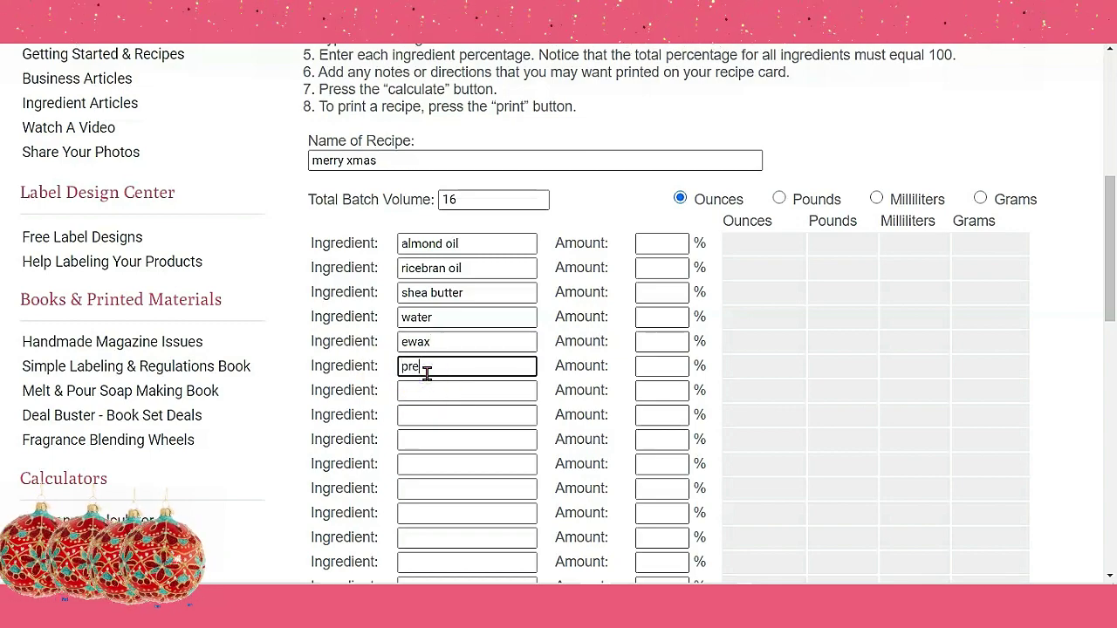
{"action": "type", "text": "servat"}
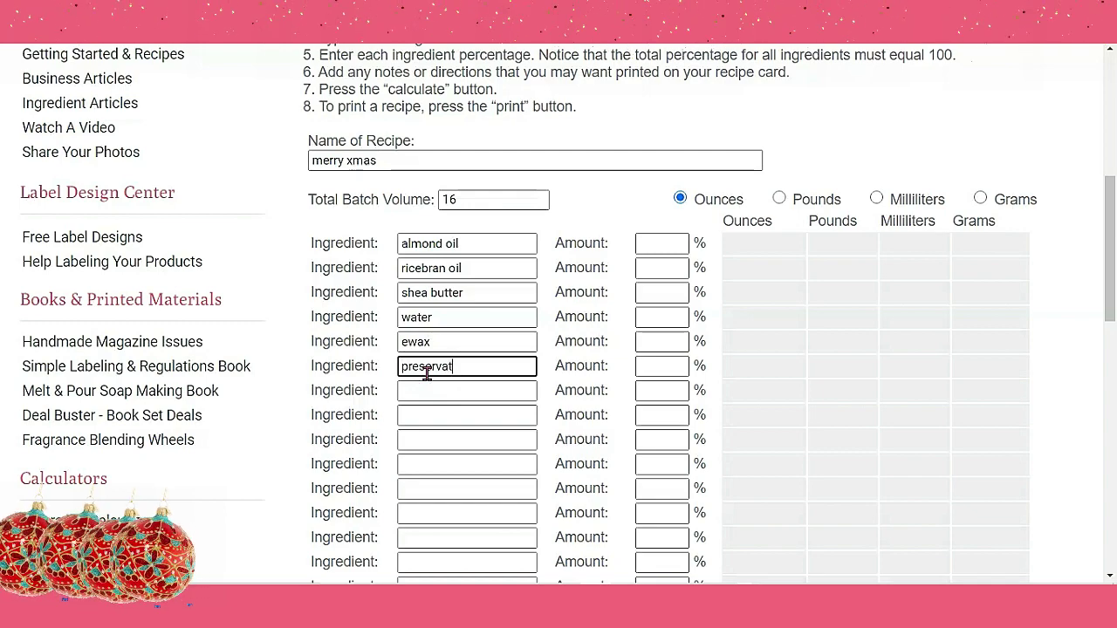
{"action": "type", "text": "ive"}
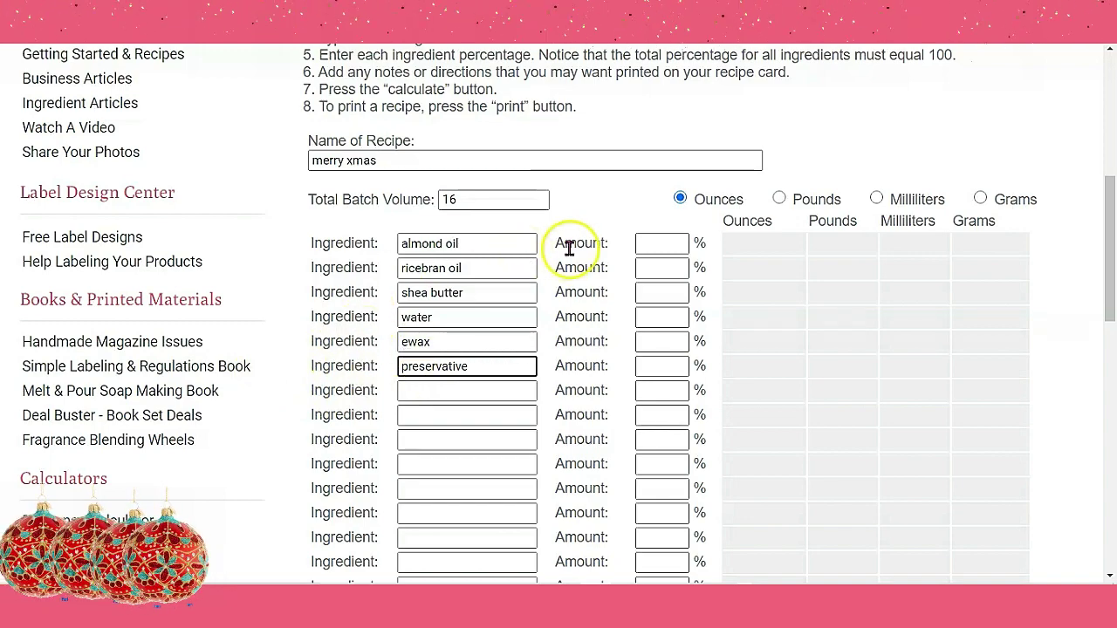
{"action": "left_click", "coordinate": [658, 245]}
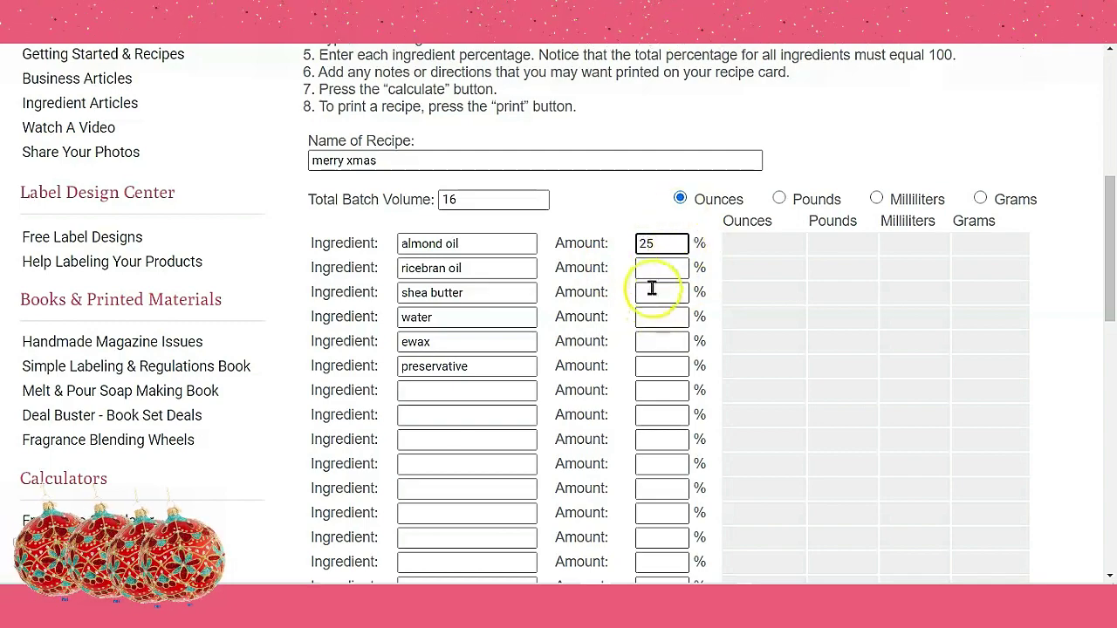
- Set ricebran oil to 25% and shea butter to 20%, correcting the mistaken 38
{"action": "left_click", "coordinate": [657, 271]}
{"action": "type", "text": "2"}
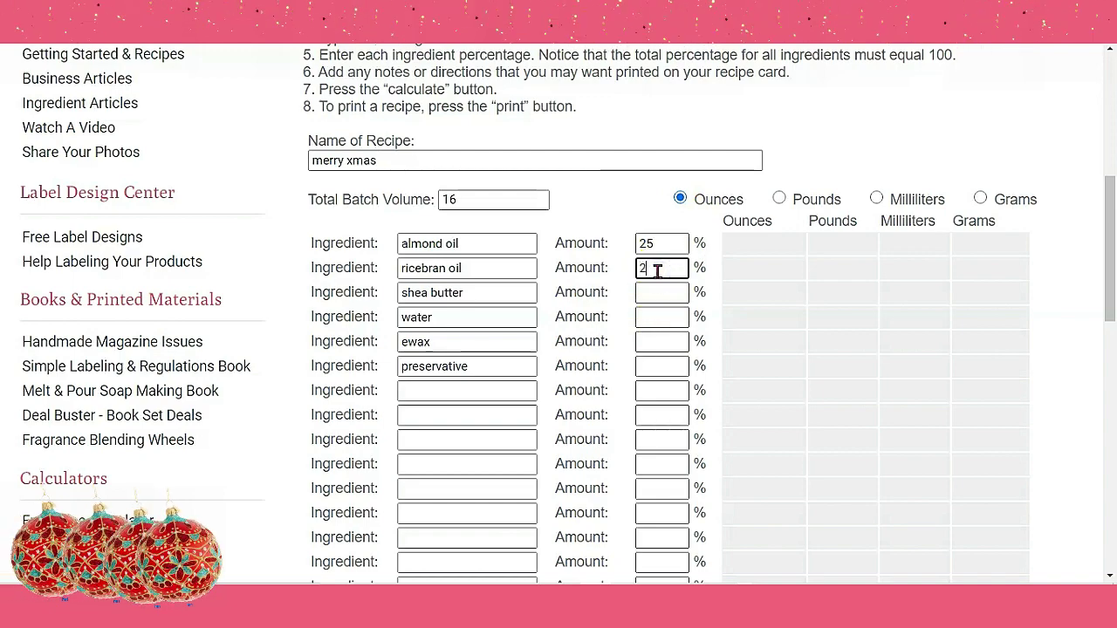
{"action": "type", "text": "5"}
{"action": "left_click", "coordinate": [654, 293]}
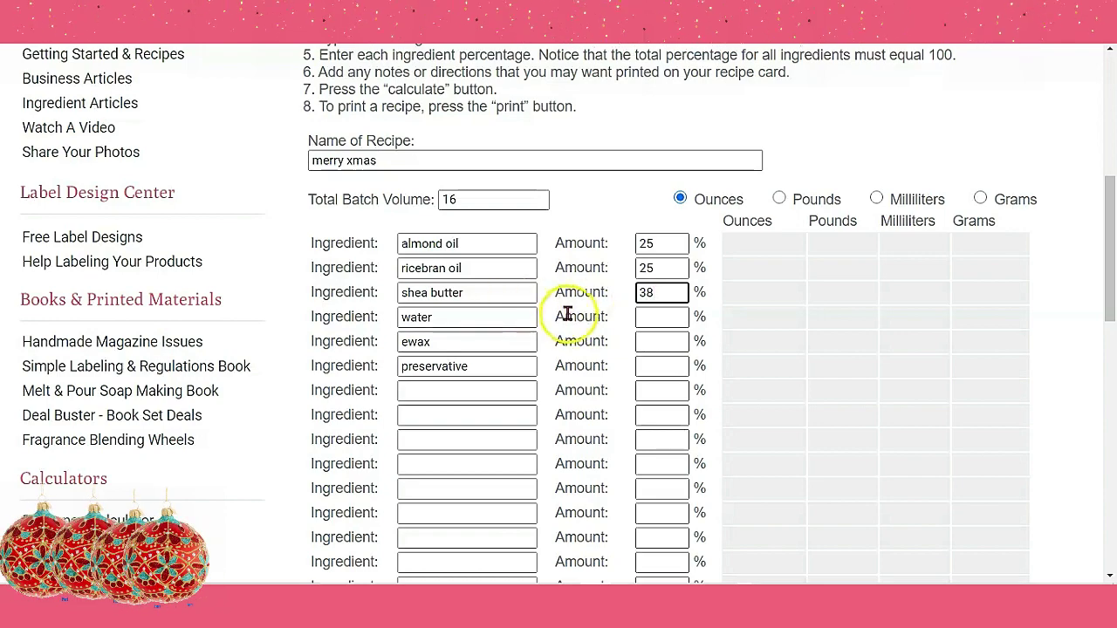
{"action": "left_click", "coordinate": [669, 292]}
{"action": "key", "text": "BackSpace"}
{"action": "key", "text": "BackSpace"}
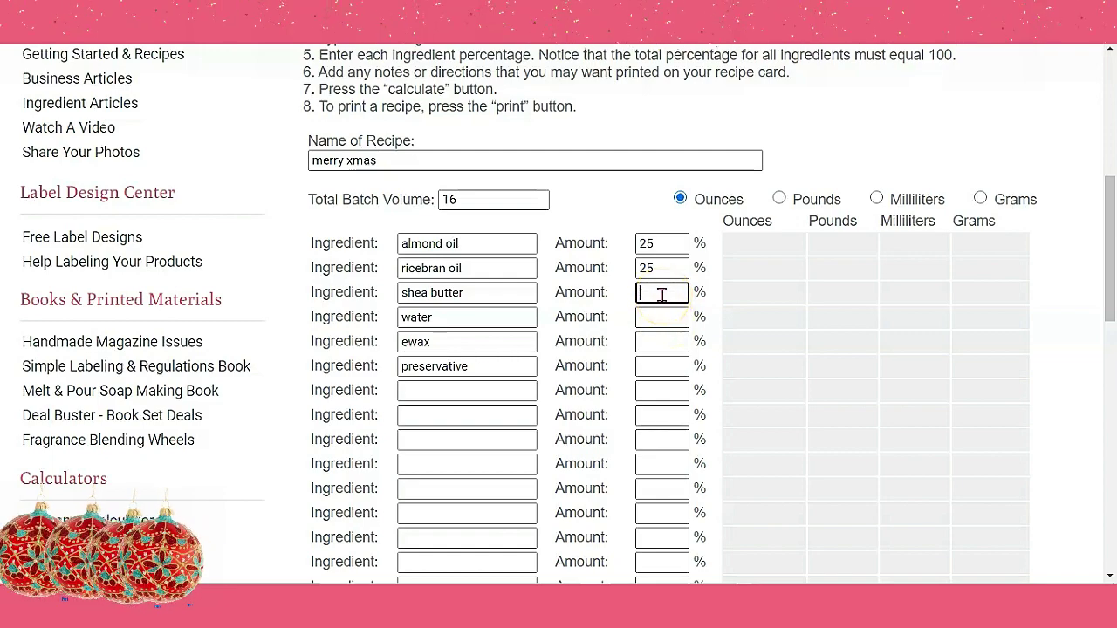
{"action": "left_click", "coordinate": [654, 293]}
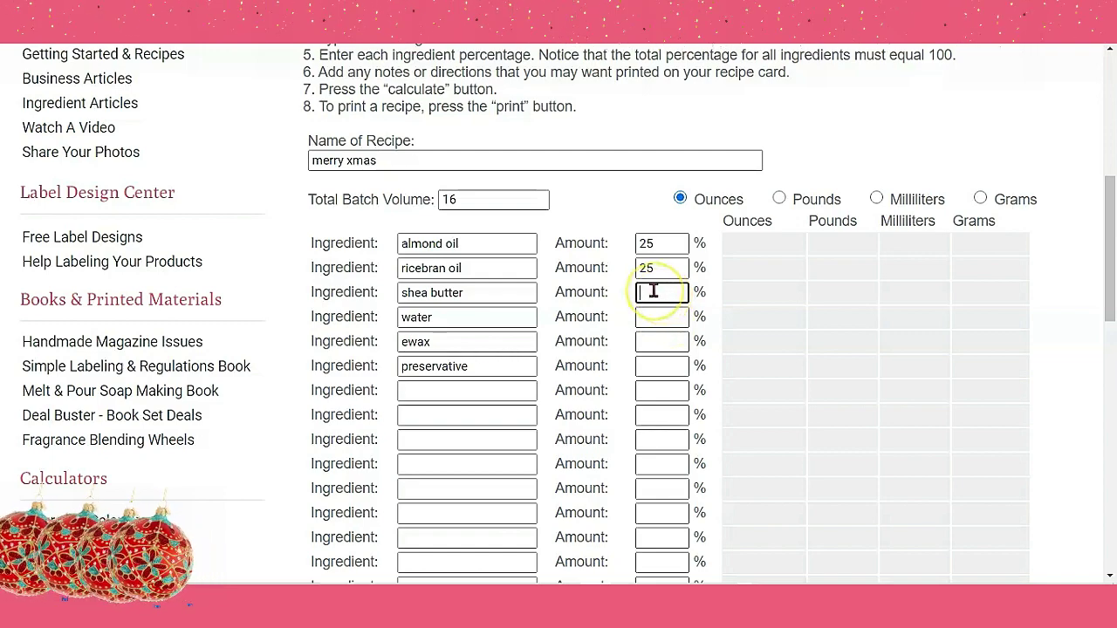
{"action": "left_click", "coordinate": [653, 292]}
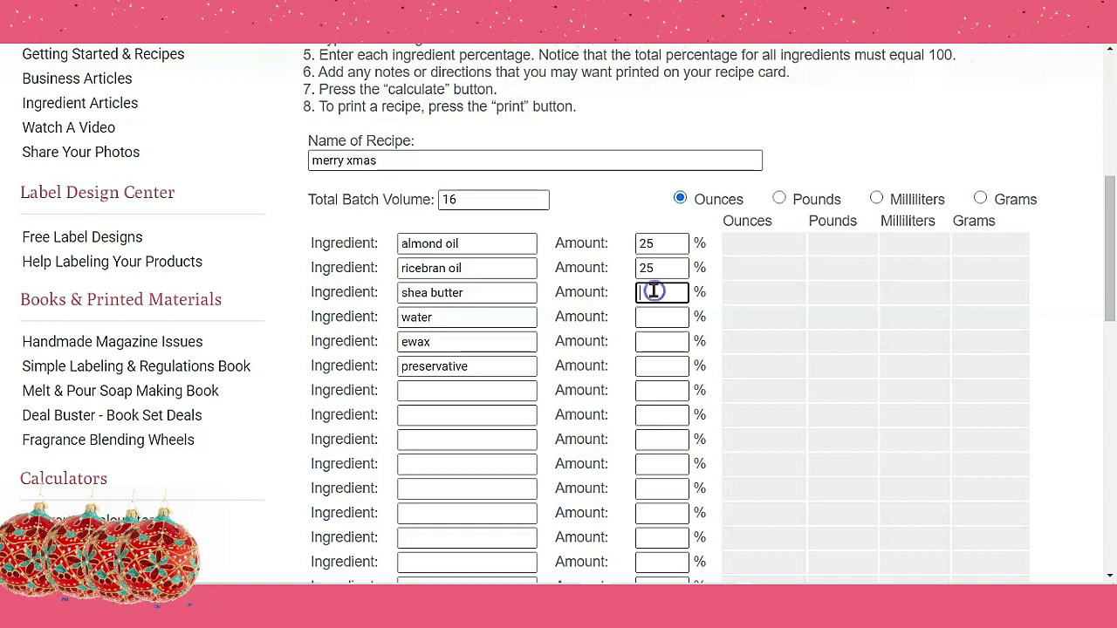
{"action": "type", "text": "20"}
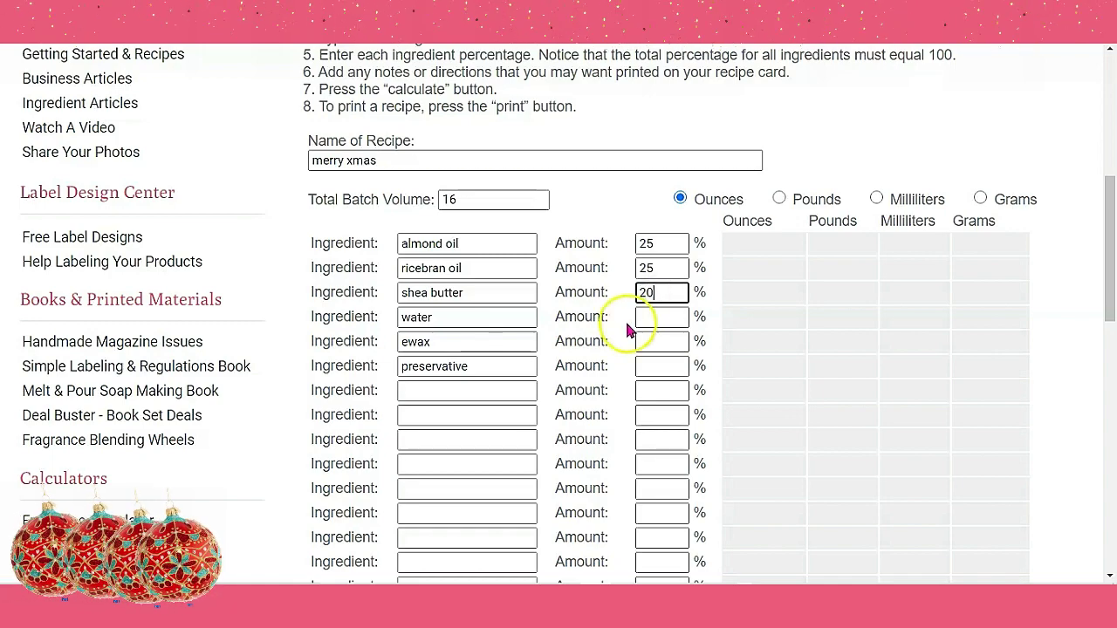
- Set water to 15%, ewax to 7% and preservative to 1%
{"action": "left_click", "coordinate": [646, 317]}
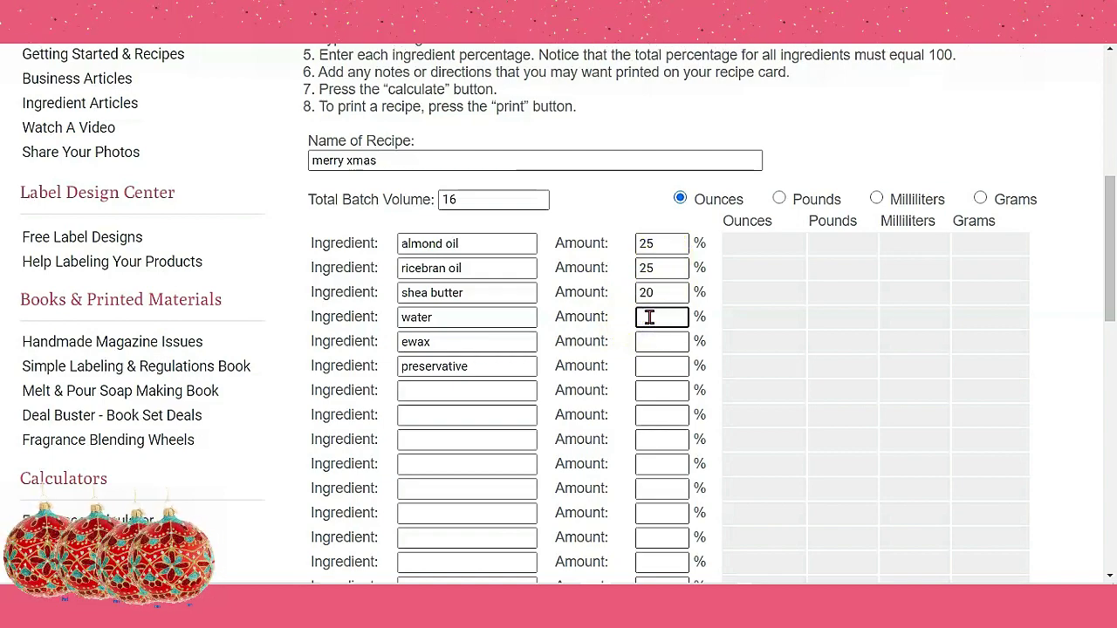
{"action": "type", "text": "15"}
{"action": "left_click", "coordinate": [653, 343]}
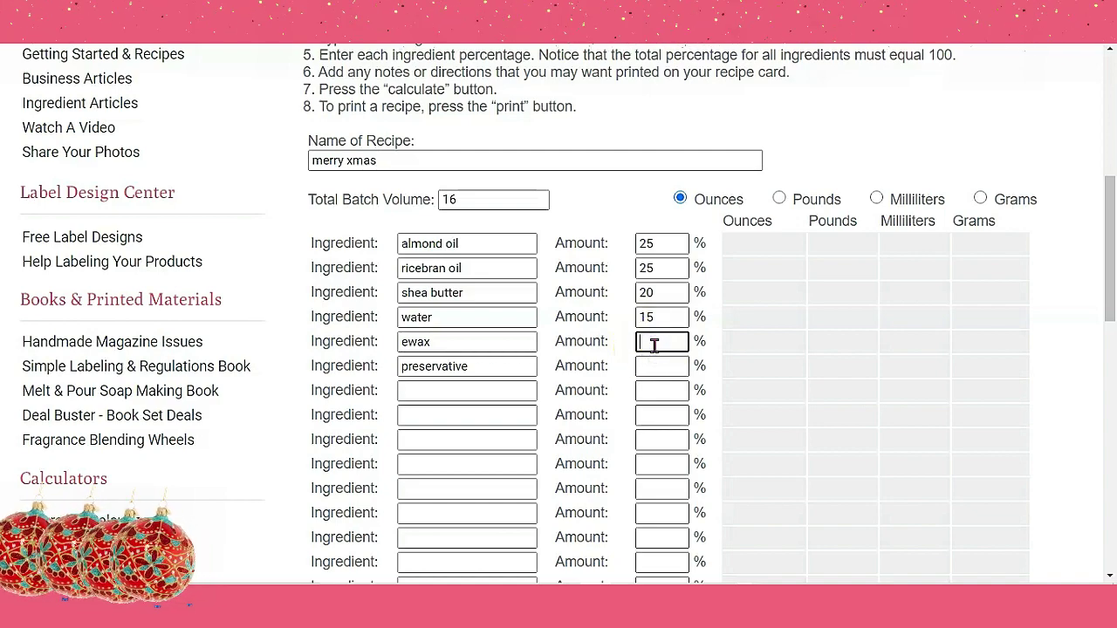
{"action": "left_click", "coordinate": [637, 367]}
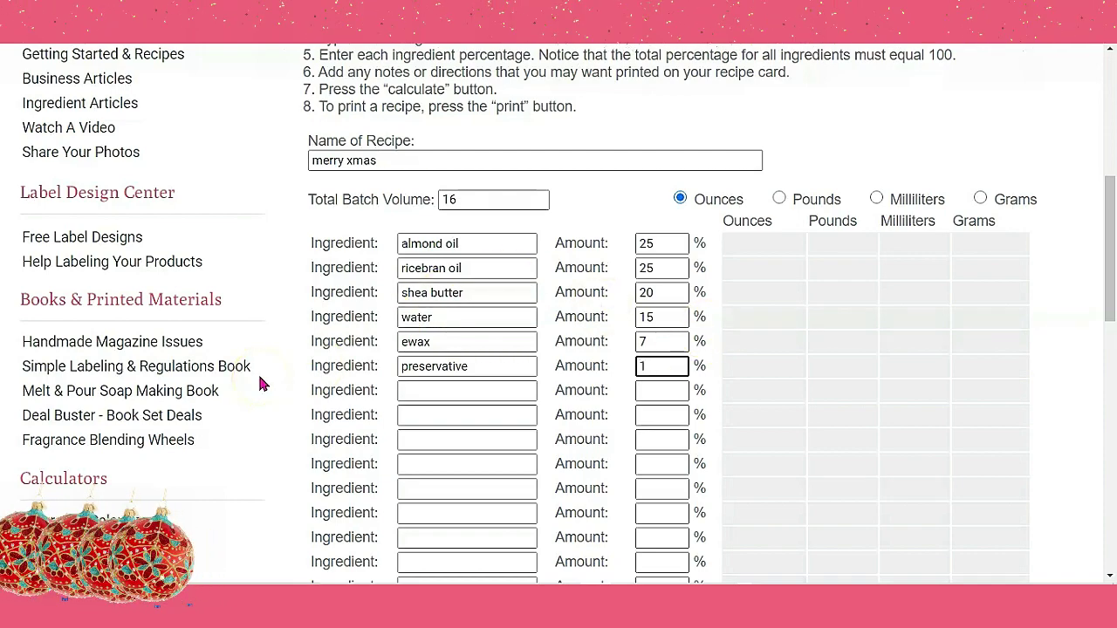
- Add fragrance as a seventh ingredient at 1%, bringing the total to 94%
{"action": "left_click", "coordinate": [412, 388]}
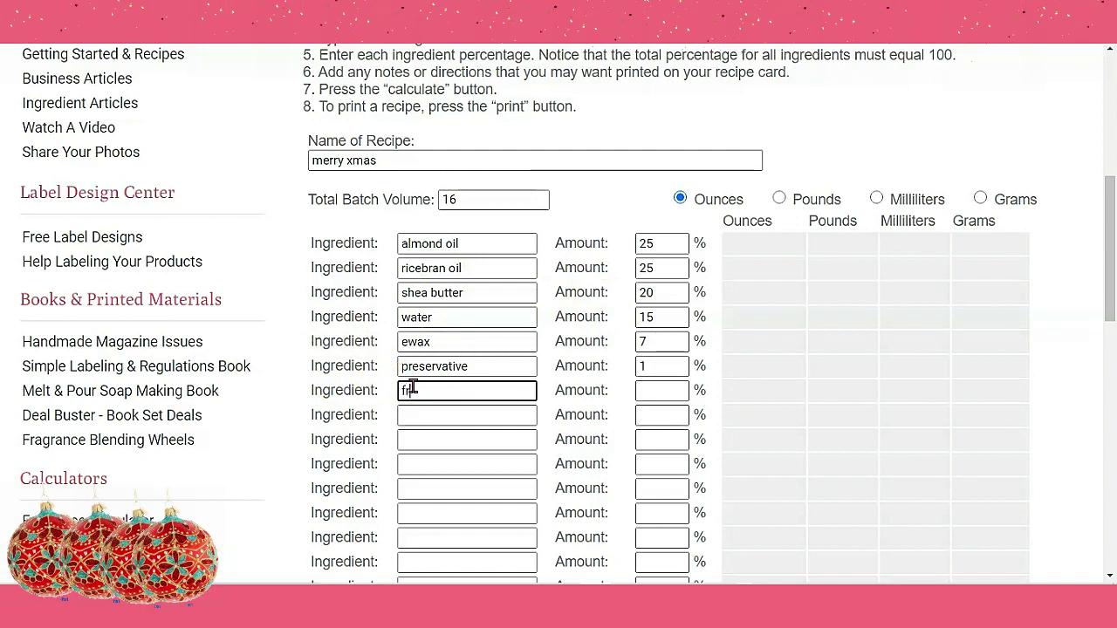
{"action": "type", "text": "frag"}
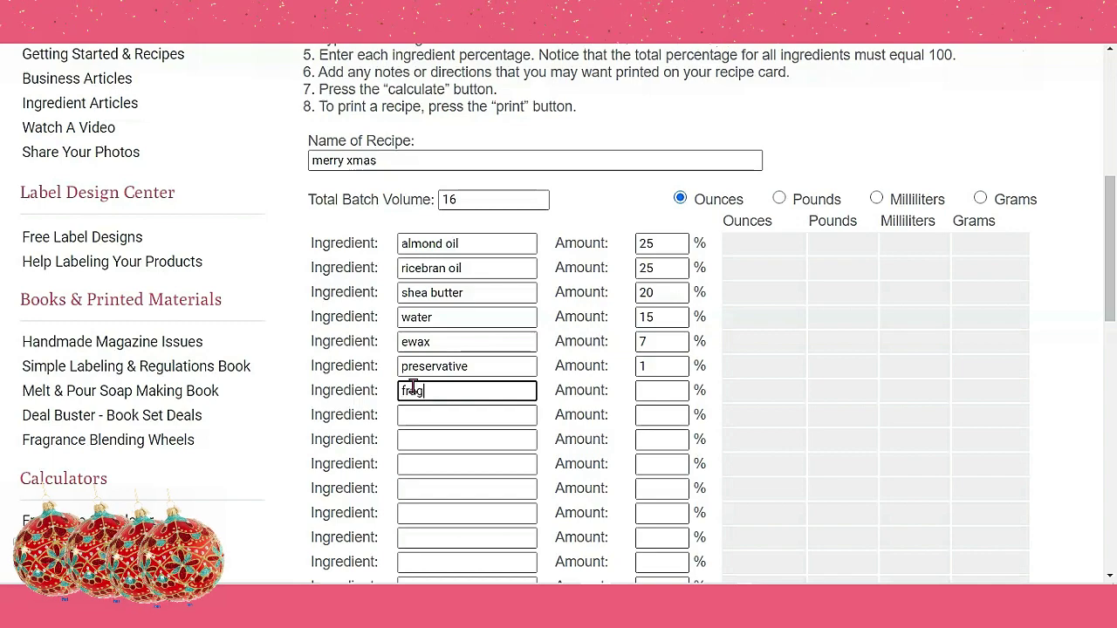
{"action": "type", "text": "rance"}
{"action": "left_click", "coordinate": [656, 392]}
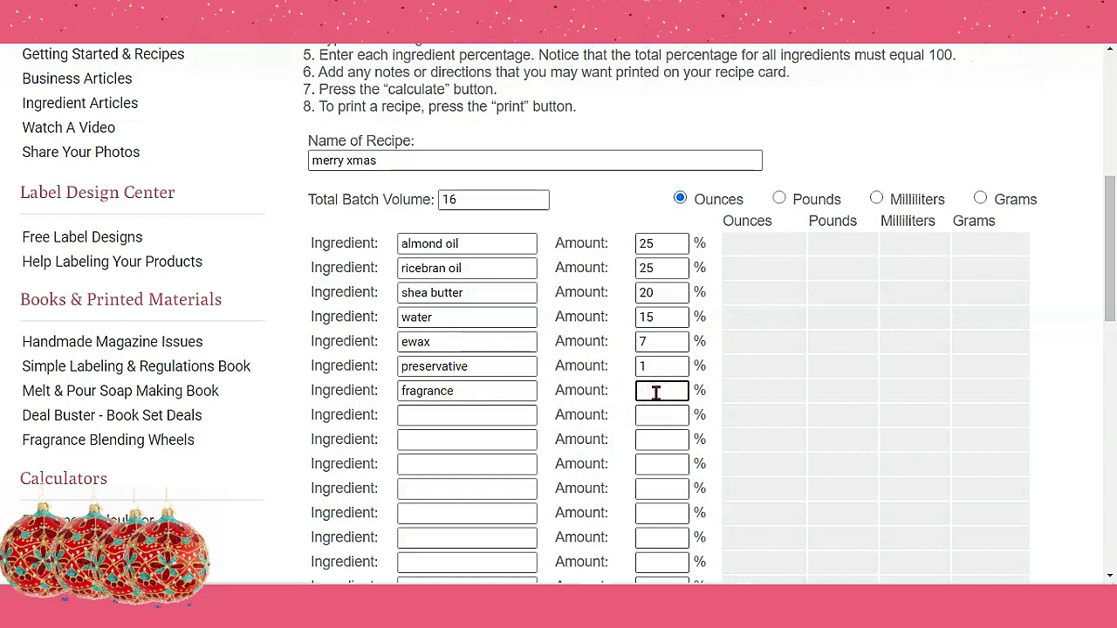
{"action": "type", "text": "1"}
{"action": "scroll", "coordinate": [650, 401], "scroll_direction": "down", "scroll_amount": 2}
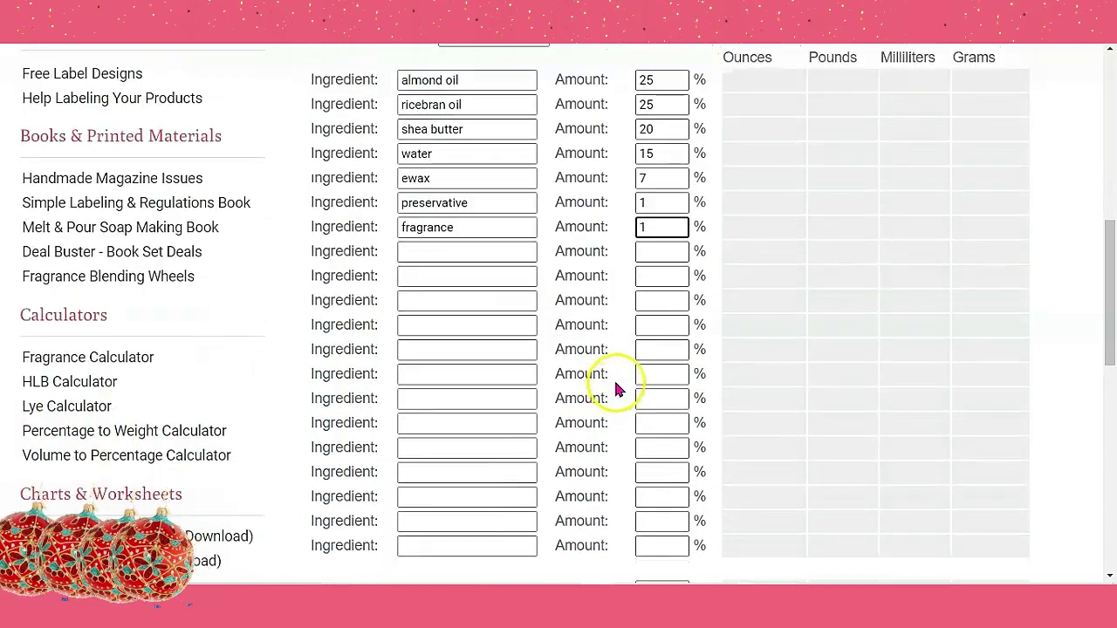
- Write 'add color' in the recipe's Notes & Directions box
{"action": "scroll", "coordinate": [617, 357], "scroll_direction": "down", "scroll_amount": 3}
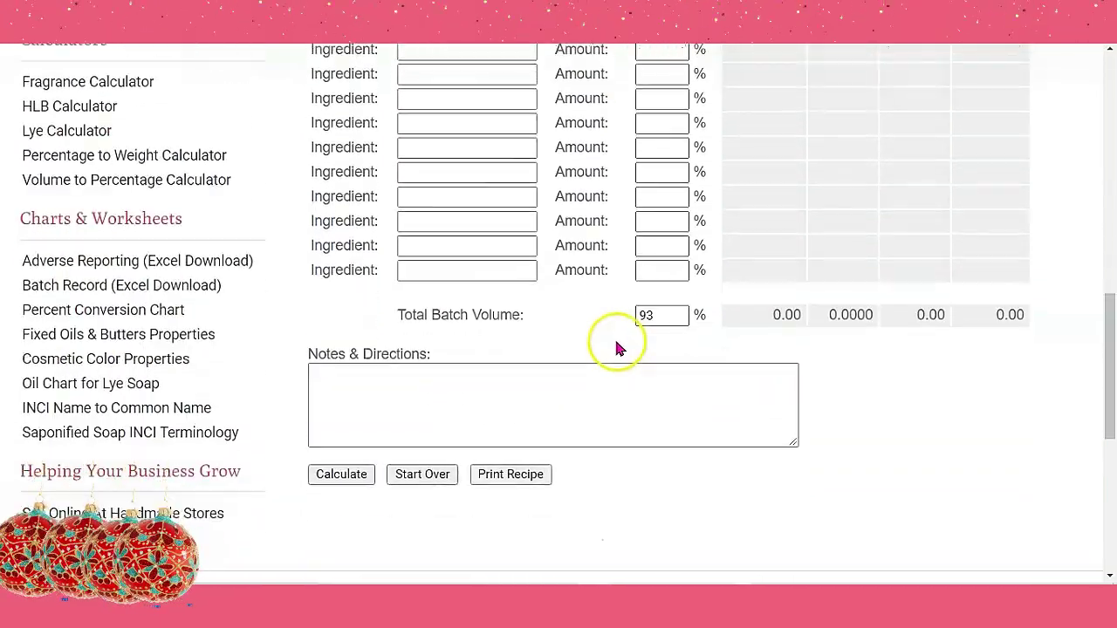
{"action": "scroll", "coordinate": [614, 337], "scroll_direction": "down", "scroll_amount": 1}
{"action": "left_click", "coordinate": [332, 329]}
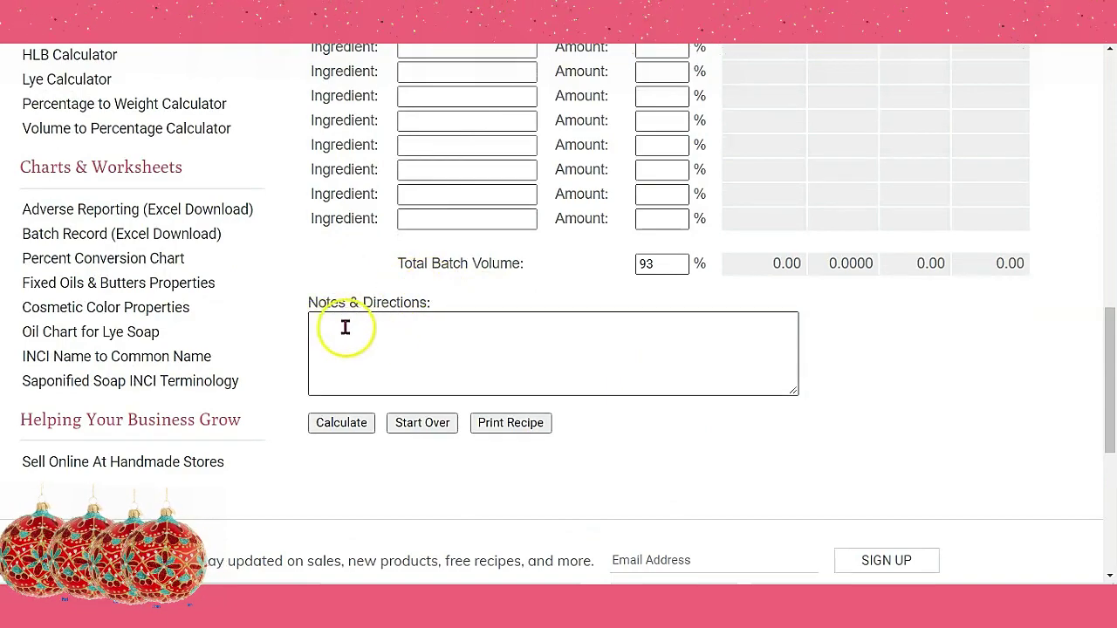
{"action": "left_click", "coordinate": [359, 324]}
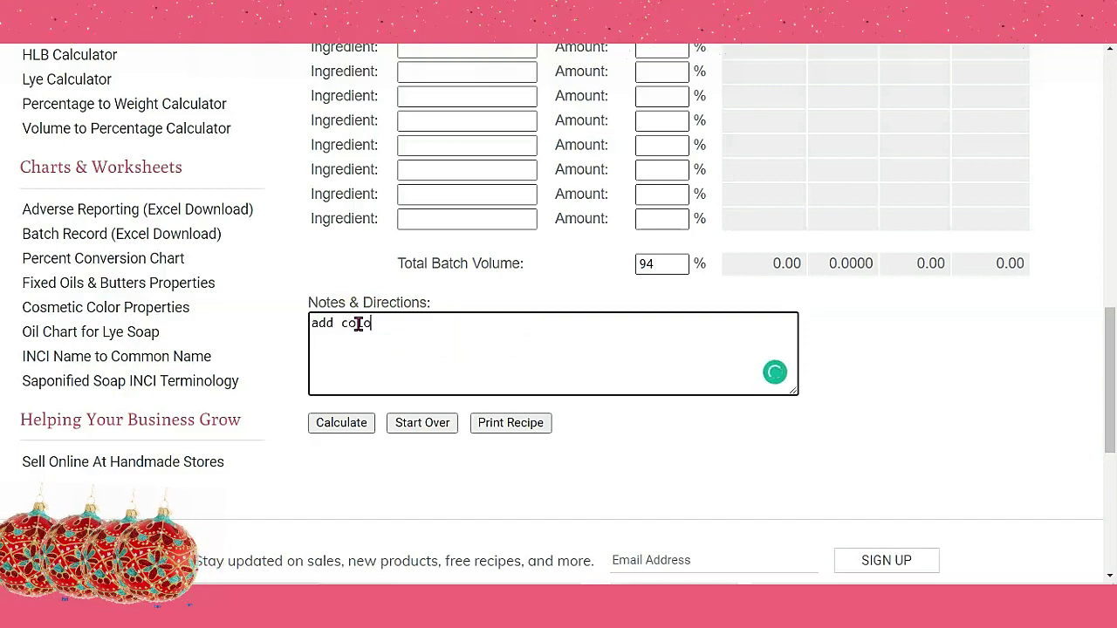
{"action": "scroll", "coordinate": [359, 324], "scroll_direction": "down", "scroll_amount": 1}
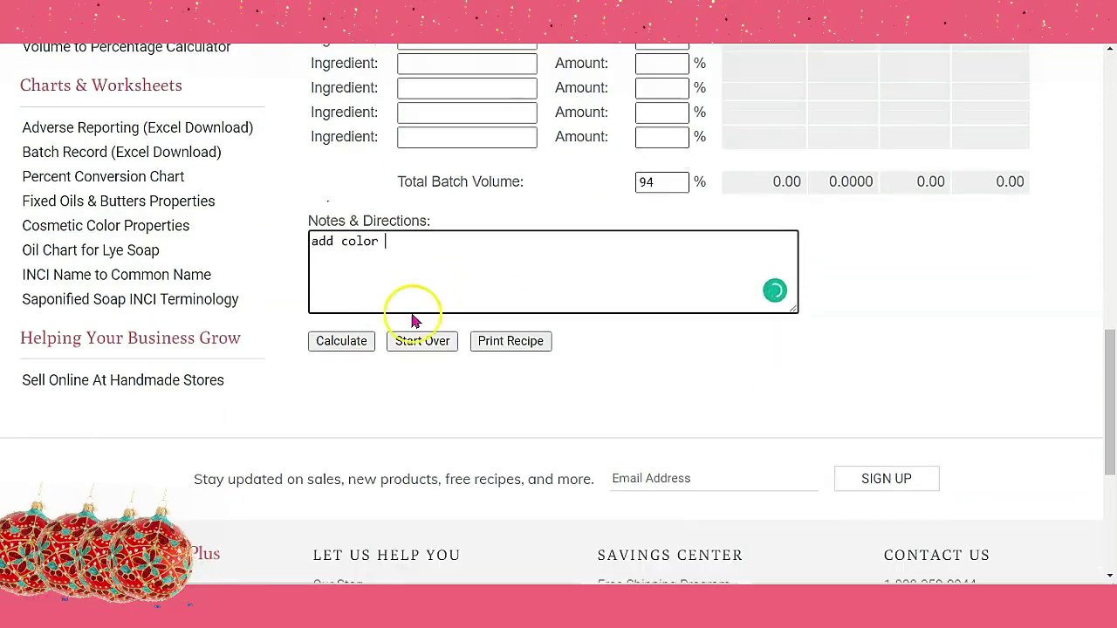
{"action": "left_click", "coordinate": [343, 347]}
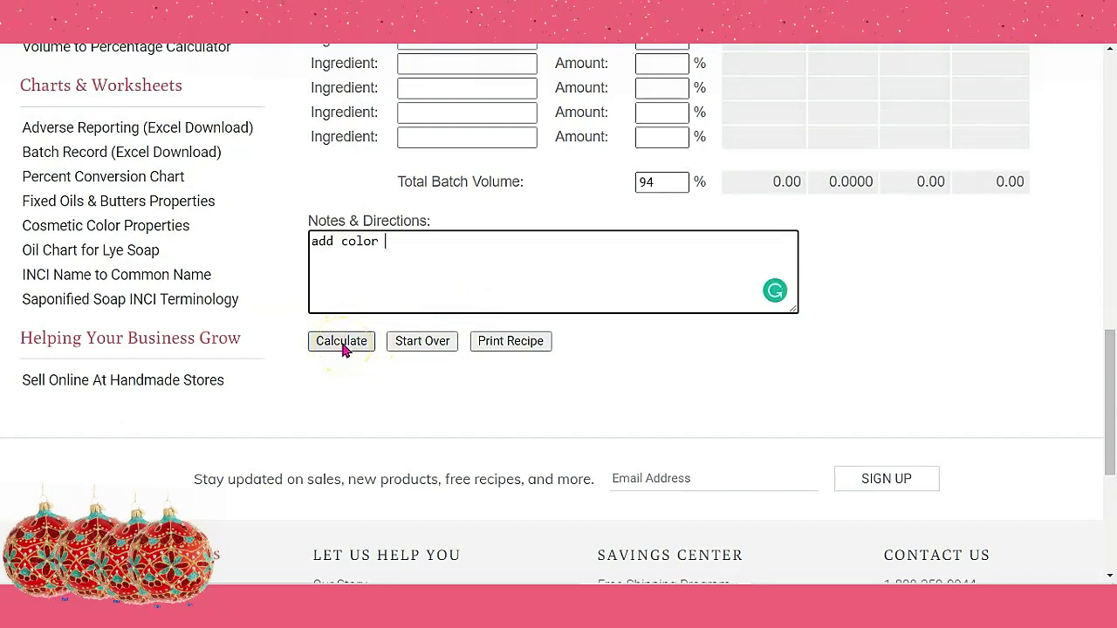
{"action": "left_click", "coordinate": [343, 347]}
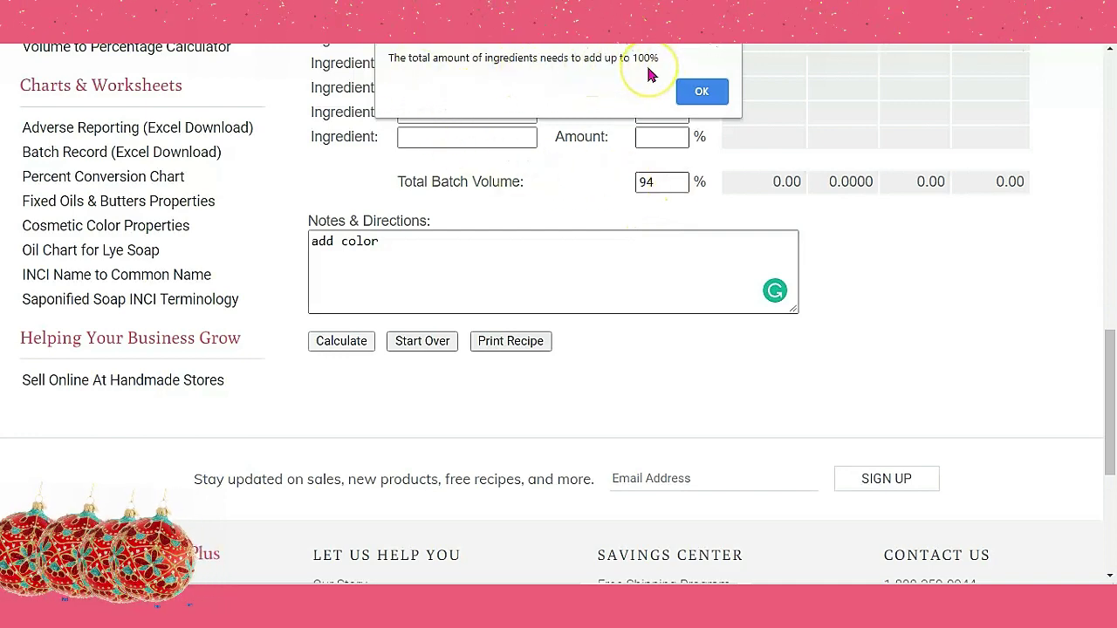
{"action": "left_click", "coordinate": [698, 90]}
{"action": "scroll", "coordinate": [583, 234], "scroll_direction": "up", "scroll_amount": 5}
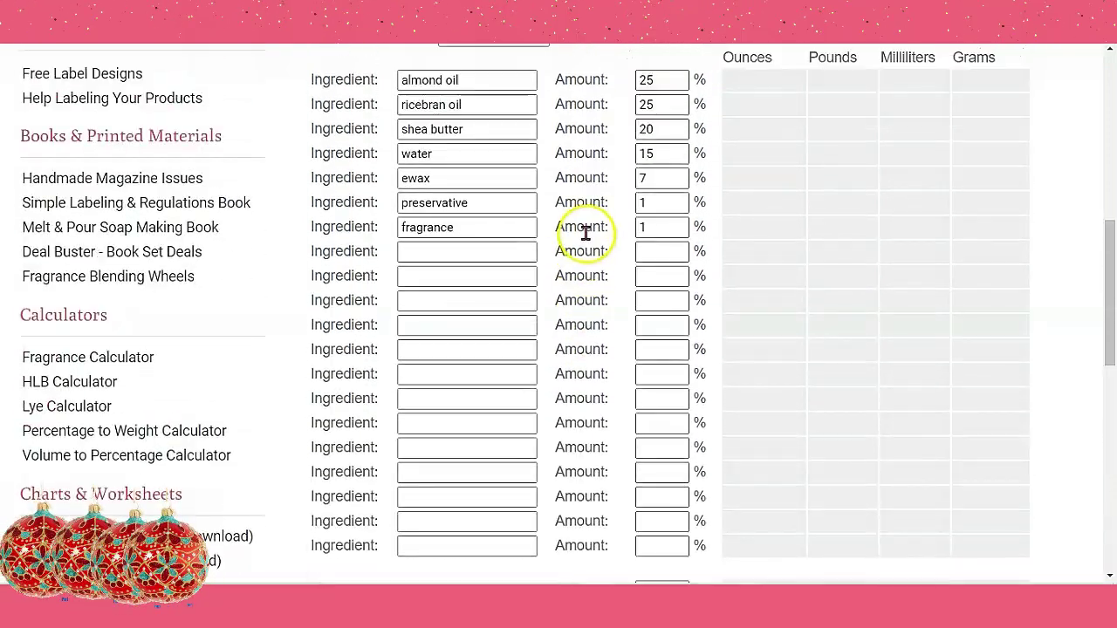
- Change the water percentage from 15 to 21 so the recipe totals 100%
{"action": "left_click", "coordinate": [661, 152]}
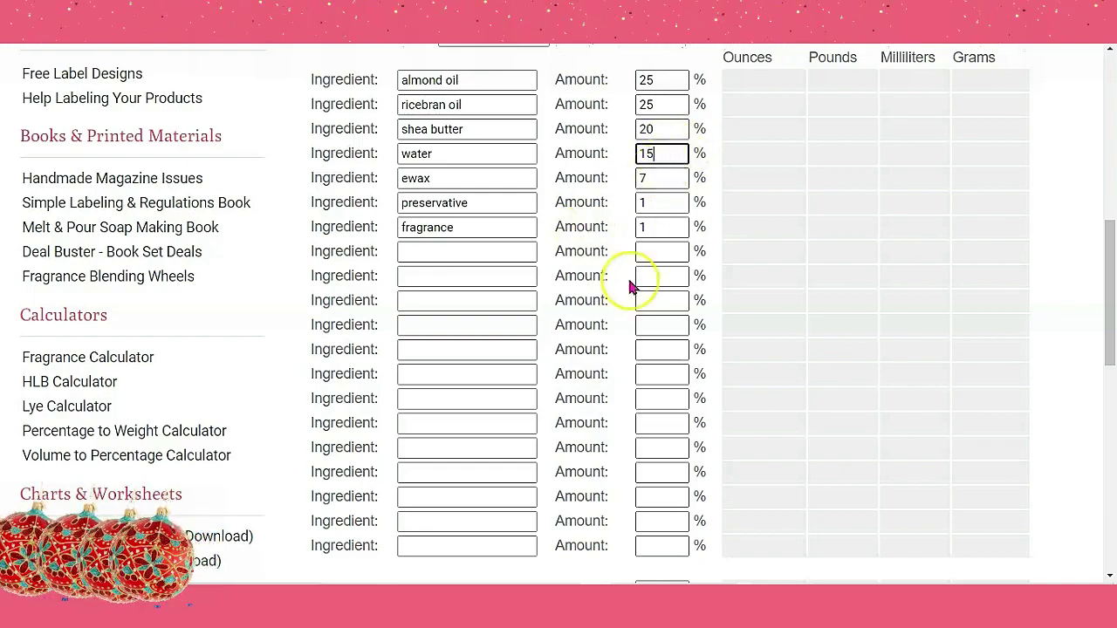
{"action": "scroll", "coordinate": [628, 287], "scroll_direction": "down", "scroll_amount": 5}
{"action": "scroll", "coordinate": [656, 284], "scroll_direction": "up", "scroll_amount": 5}
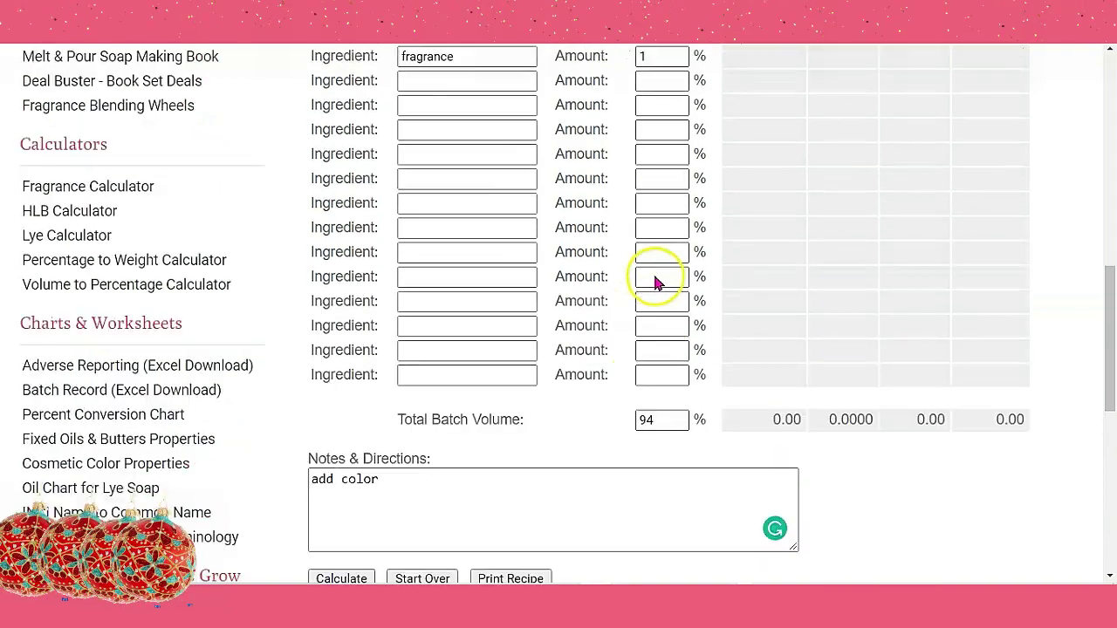
{"action": "scroll", "coordinate": [656, 275], "scroll_direction": "up", "scroll_amount": 1}
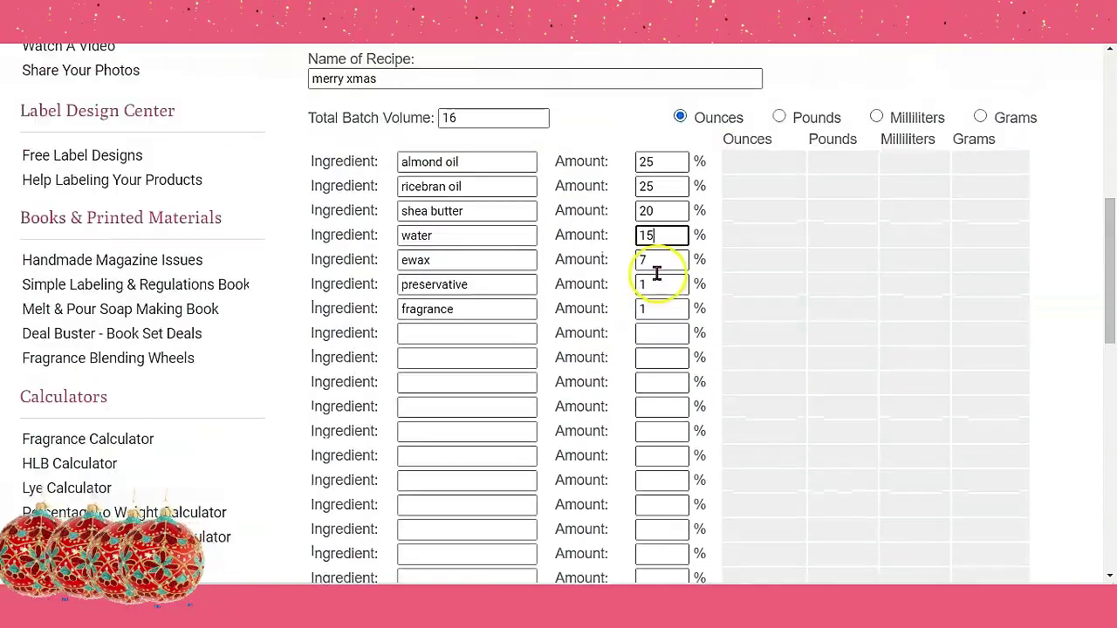
{"action": "left_click", "coordinate": [655, 234]}
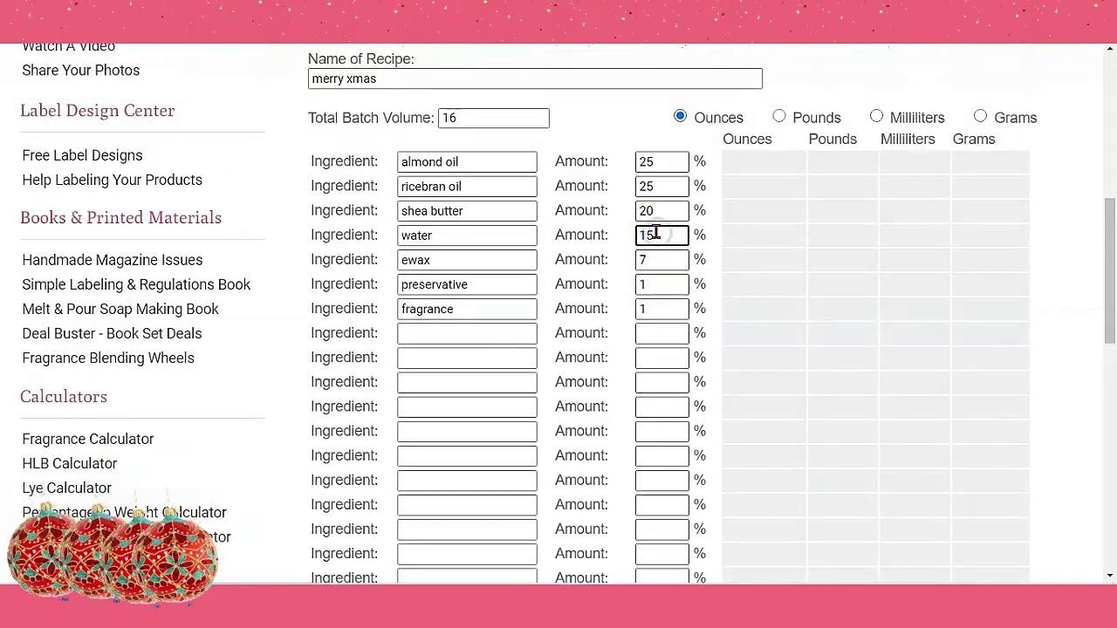
{"action": "left_click", "coordinate": [648, 226]}
{"action": "type", "text": "21"}
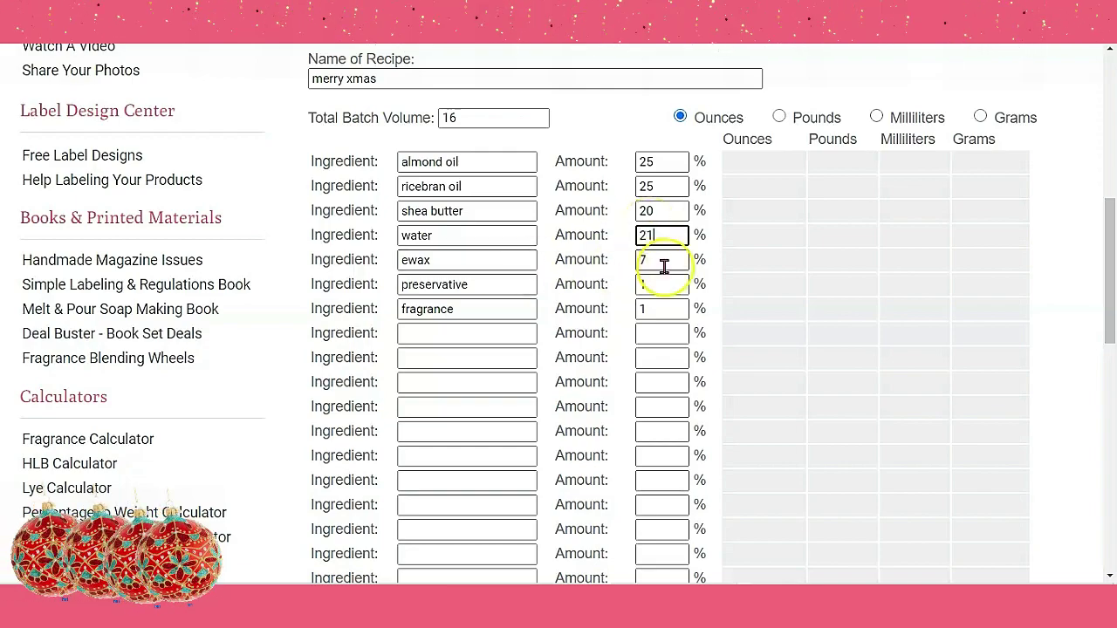
- Calculate the ingredient weights for the 16 oz batch
{"action": "scroll", "coordinate": [665, 265], "scroll_direction": "down", "scroll_amount": 4}
{"action": "scroll", "coordinate": [666, 270], "scroll_direction": "down", "scroll_amount": 1}
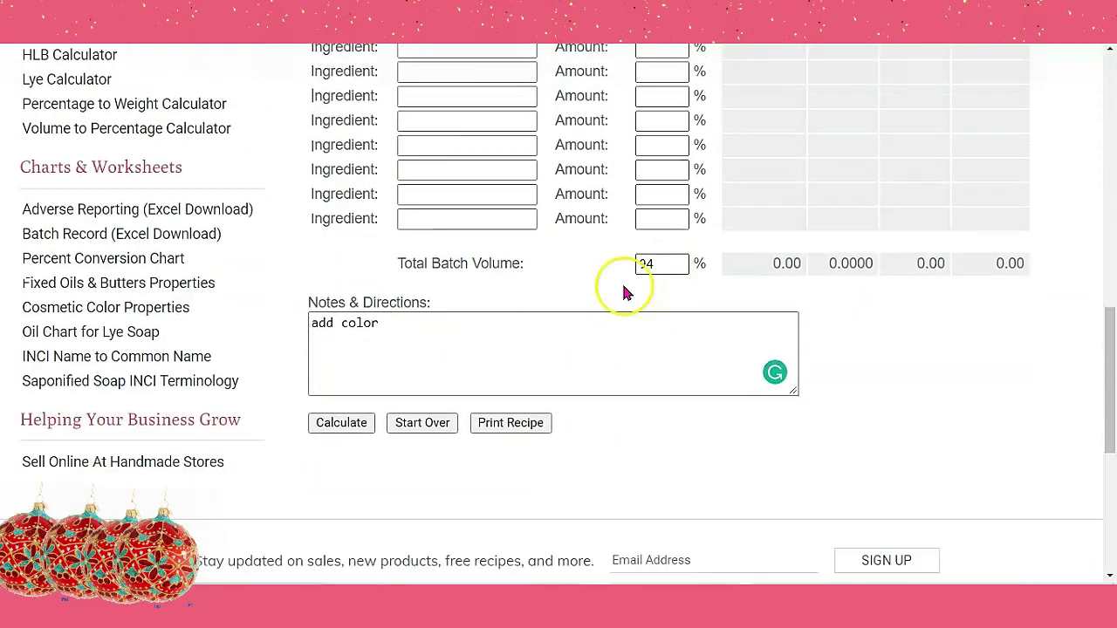
{"action": "left_click", "coordinate": [334, 424]}
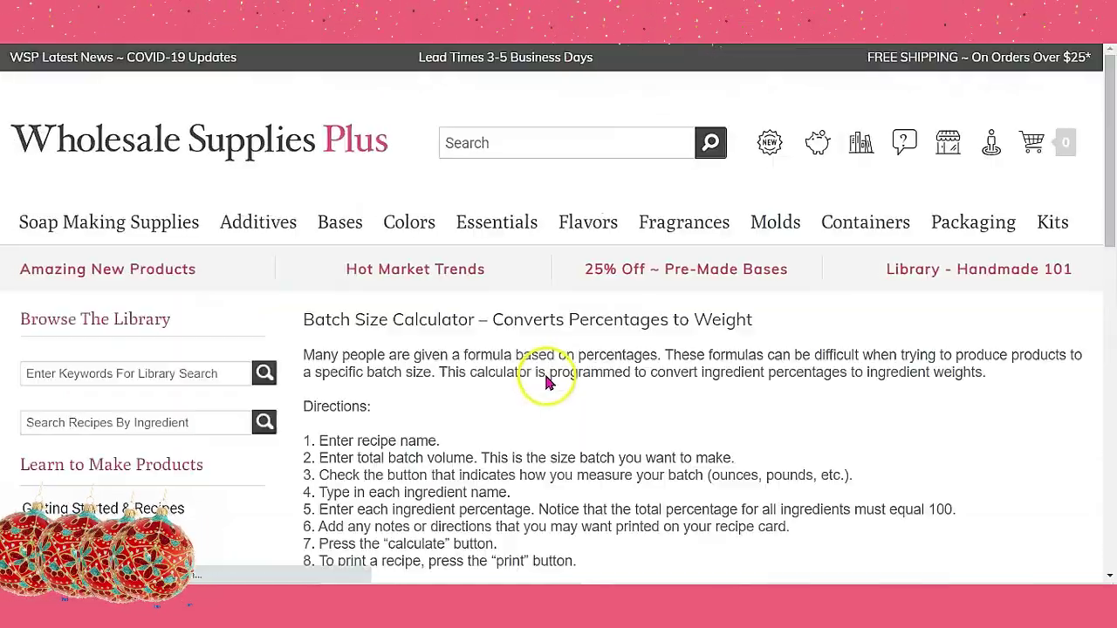
{"action": "scroll", "coordinate": [564, 349], "scroll_direction": "down", "scroll_amount": 3}
{"action": "scroll", "coordinate": [564, 348], "scroll_direction": "down", "scroll_amount": 2}
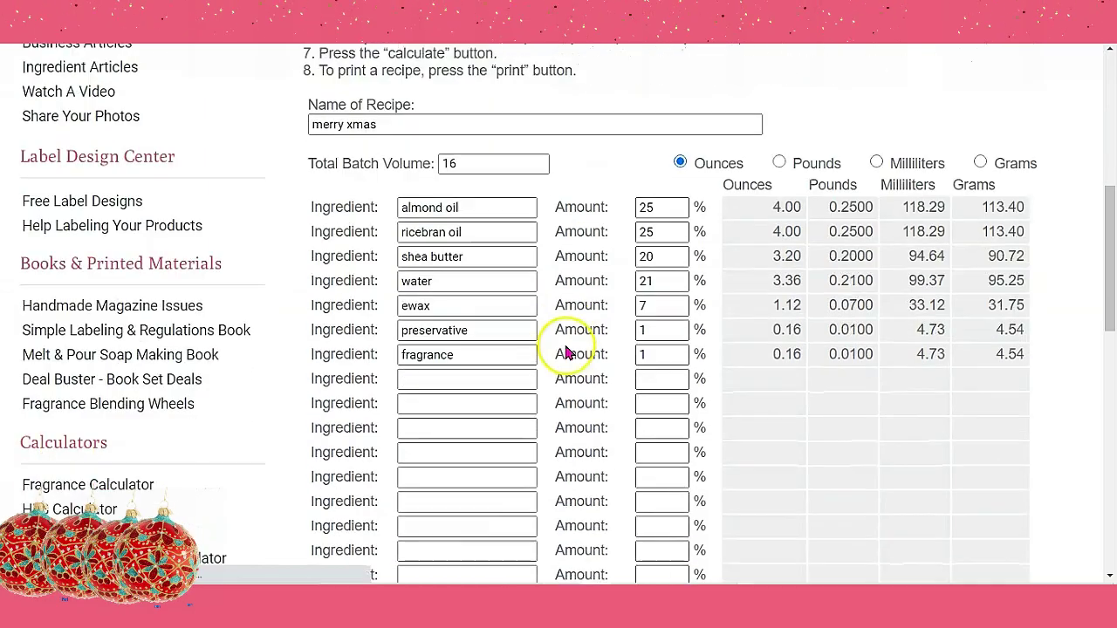
{"action": "scroll", "coordinate": [518, 399], "scroll_direction": "down", "scroll_amount": 1}
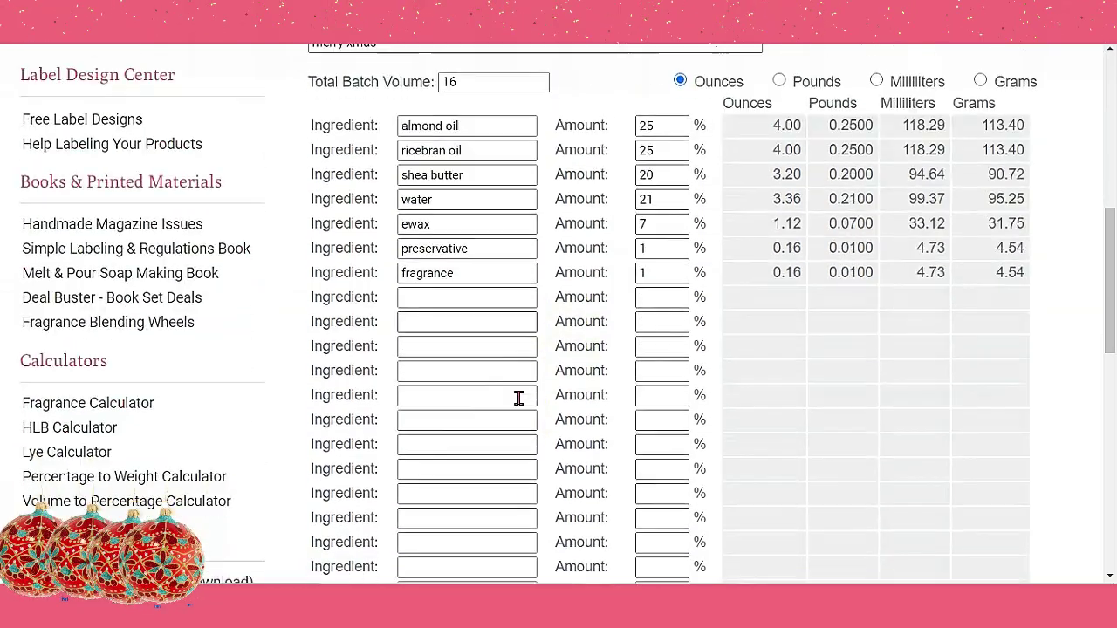
{"action": "scroll", "coordinate": [516, 398], "scroll_direction": "down", "scroll_amount": 2}
{"action": "scroll", "coordinate": [516, 401], "scroll_direction": "up", "scroll_amount": 2}
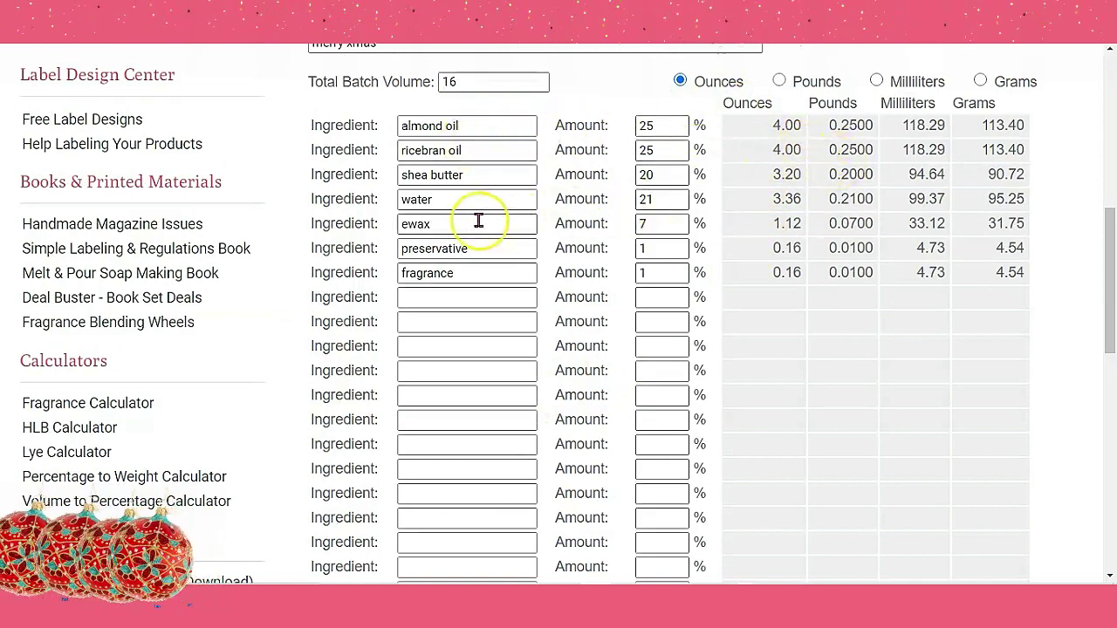
{"action": "scroll", "coordinate": [711, 254], "scroll_direction": "down", "scroll_amount": 1}
{"action": "scroll", "coordinate": [722, 259], "scroll_direction": "down", "scroll_amount": 4}
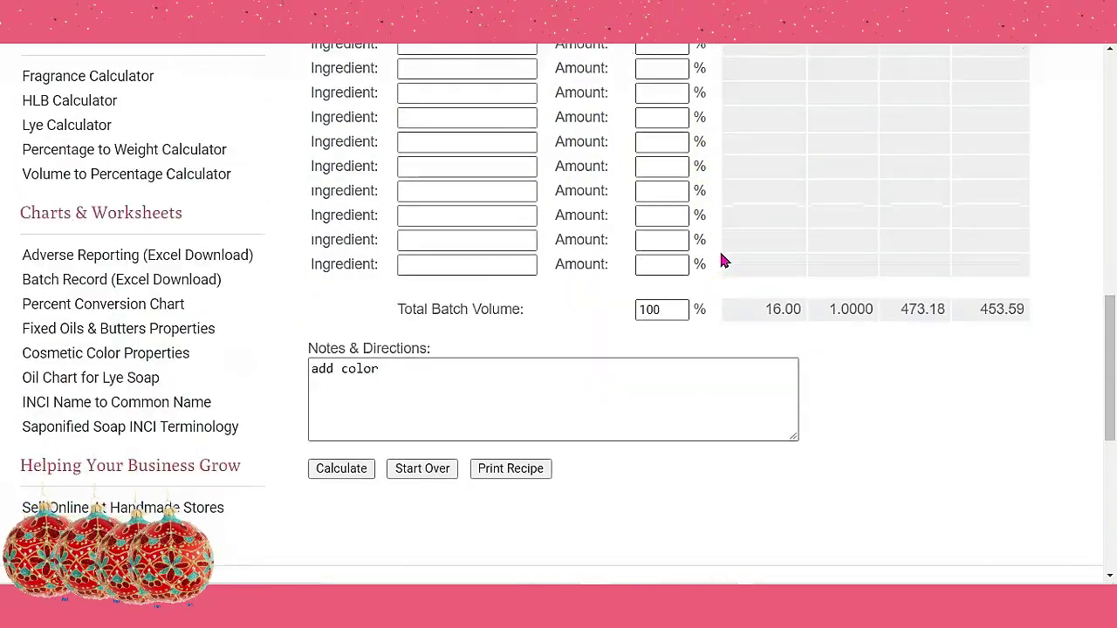
{"action": "scroll", "coordinate": [723, 259], "scroll_direction": "up", "scroll_amount": 3}
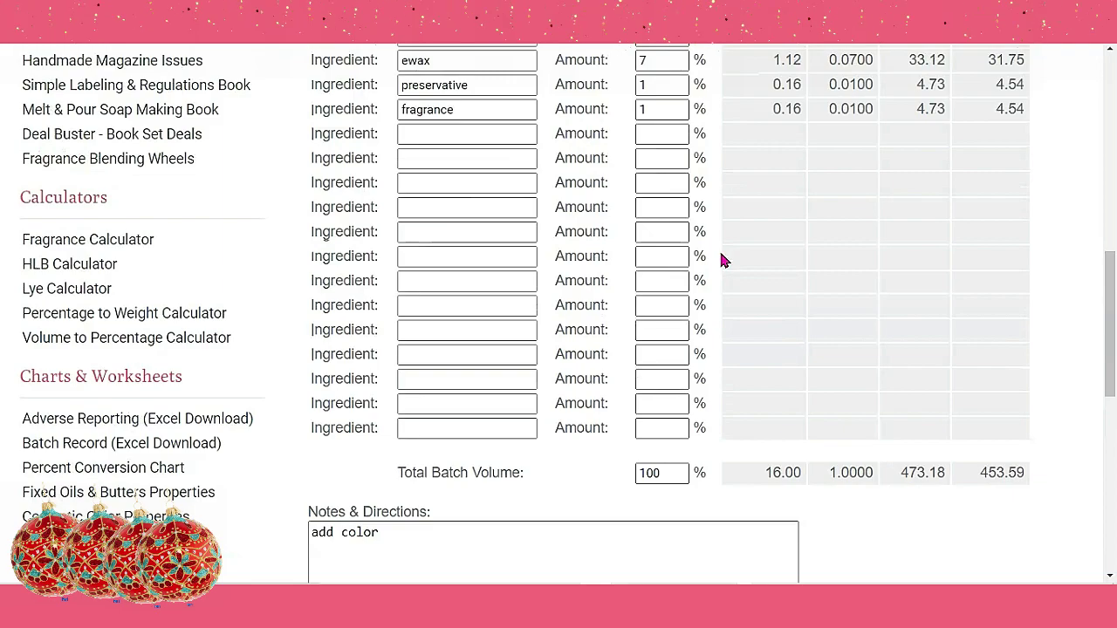
{"action": "scroll", "coordinate": [722, 259], "scroll_direction": "up", "scroll_amount": 5}
{"action": "scroll", "coordinate": [723, 259], "scroll_direction": "up", "scroll_amount": 3}
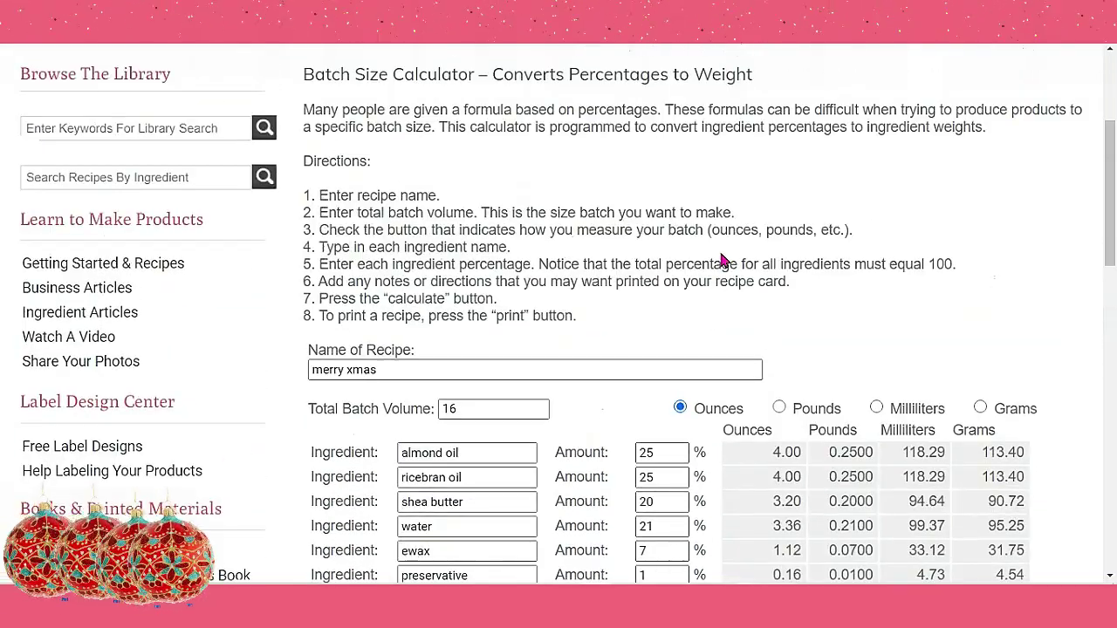
{"action": "scroll", "coordinate": [723, 259], "scroll_direction": "down", "scroll_amount": 9}
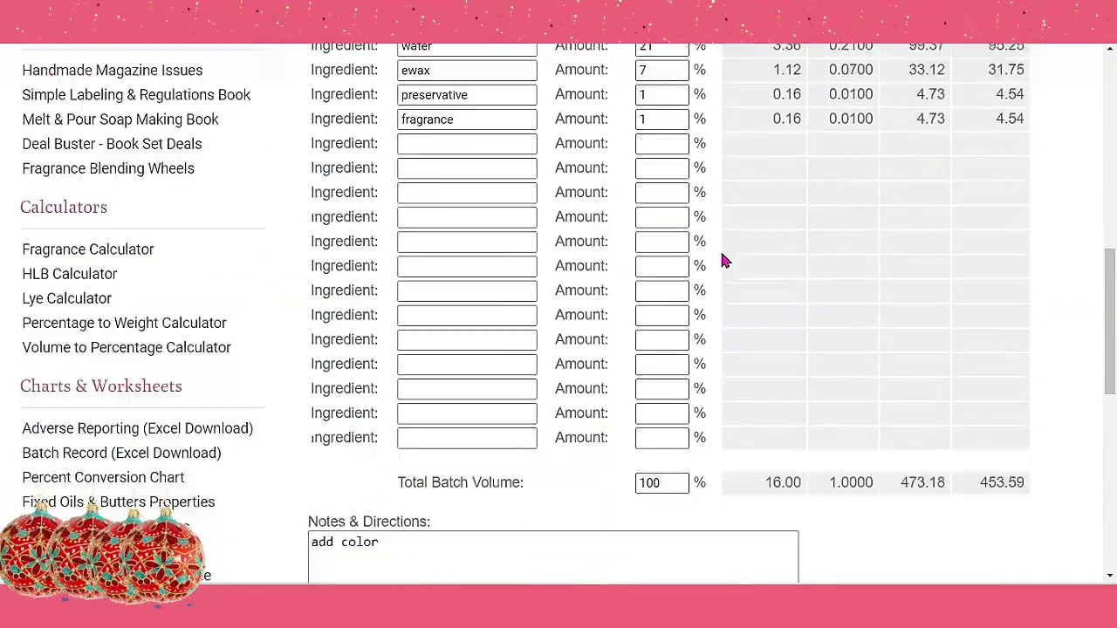
{"action": "scroll", "coordinate": [722, 259], "scroll_direction": "down", "scroll_amount": 5}
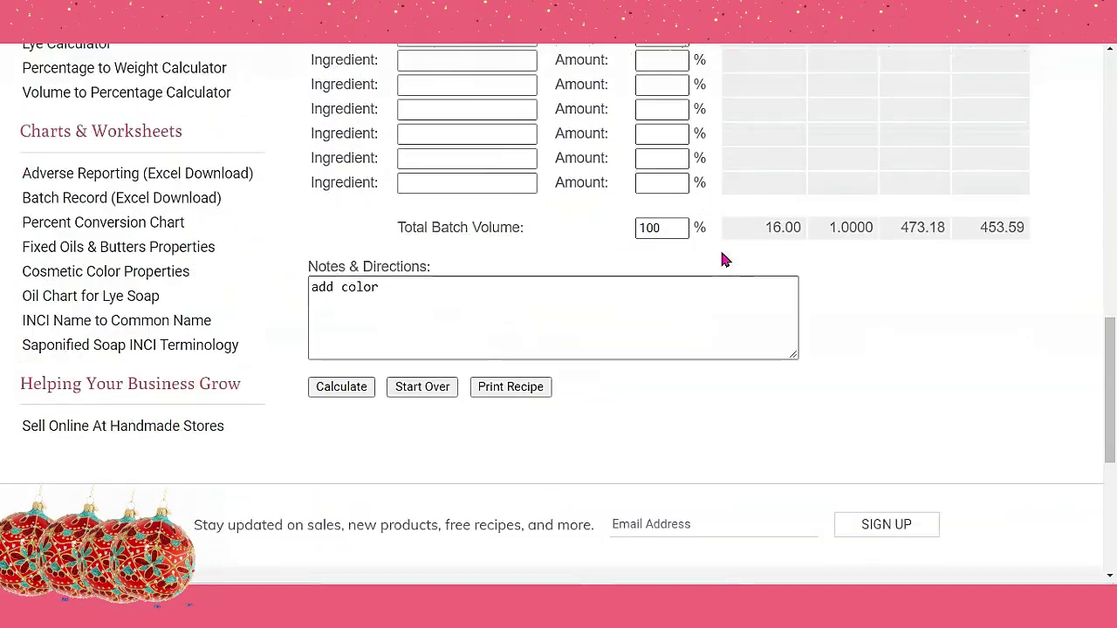